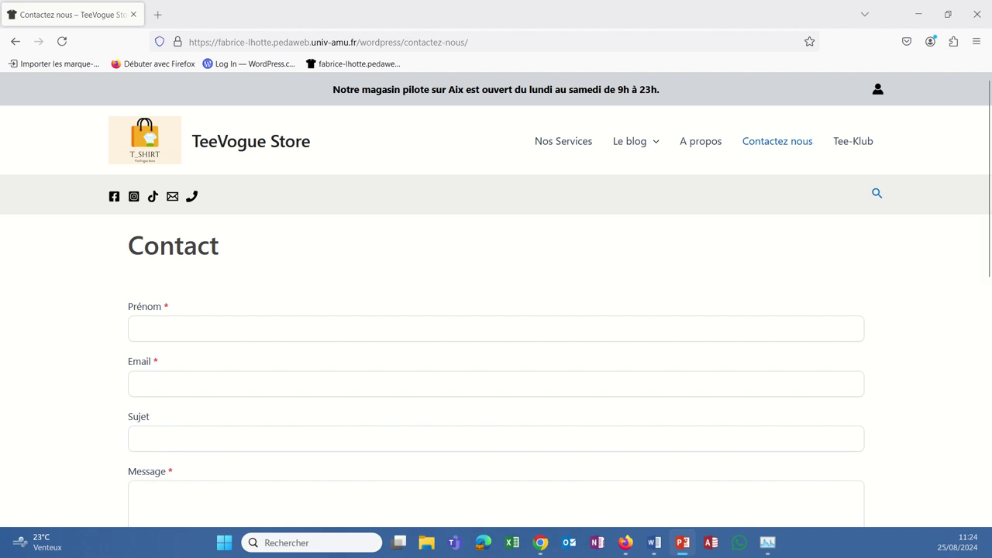
# - Open a new blank Firefox tab beside the TeeVogue Store Contact page
pyautogui.click(157, 15)
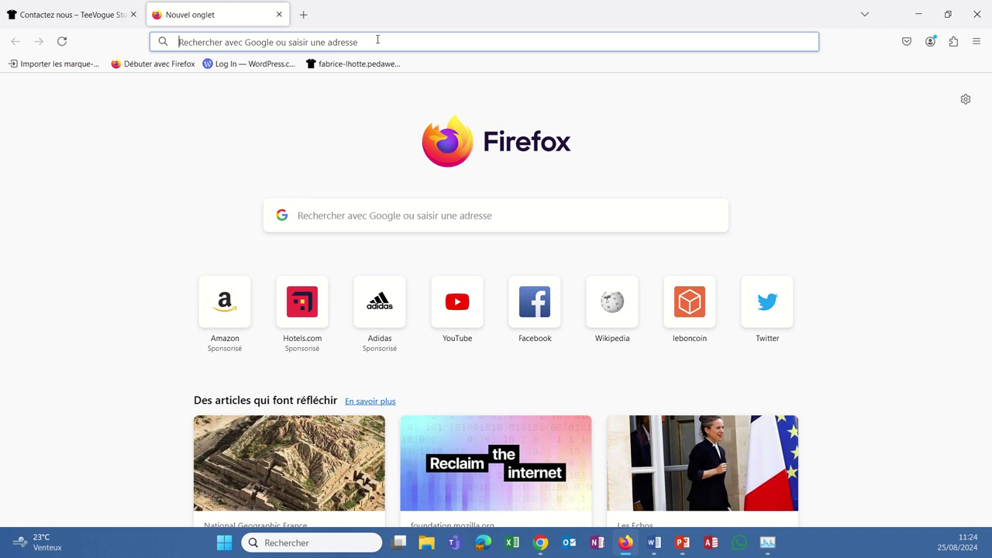
# - Search Google for 'recaptcha' in the new tab
pyautogui.write('recap')
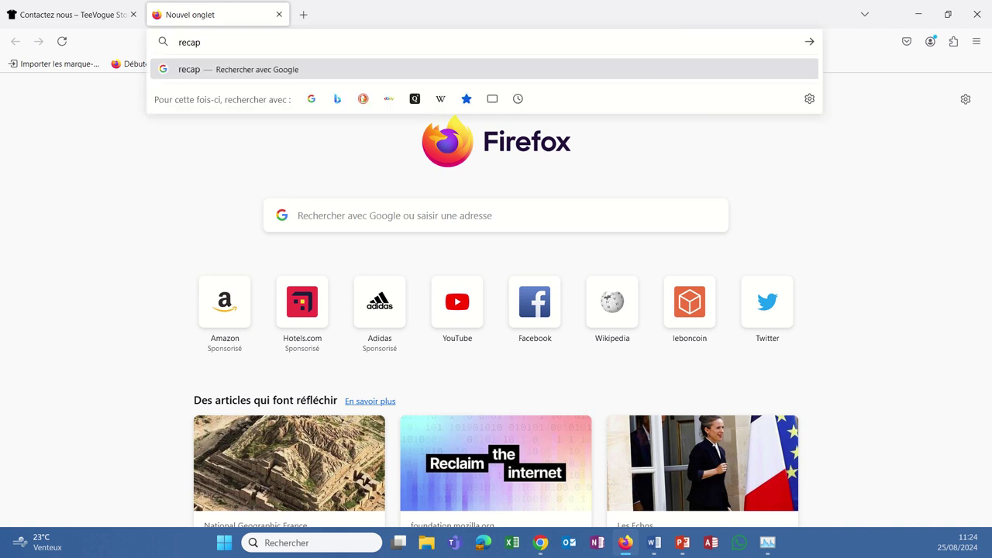
pyautogui.write('tcha')
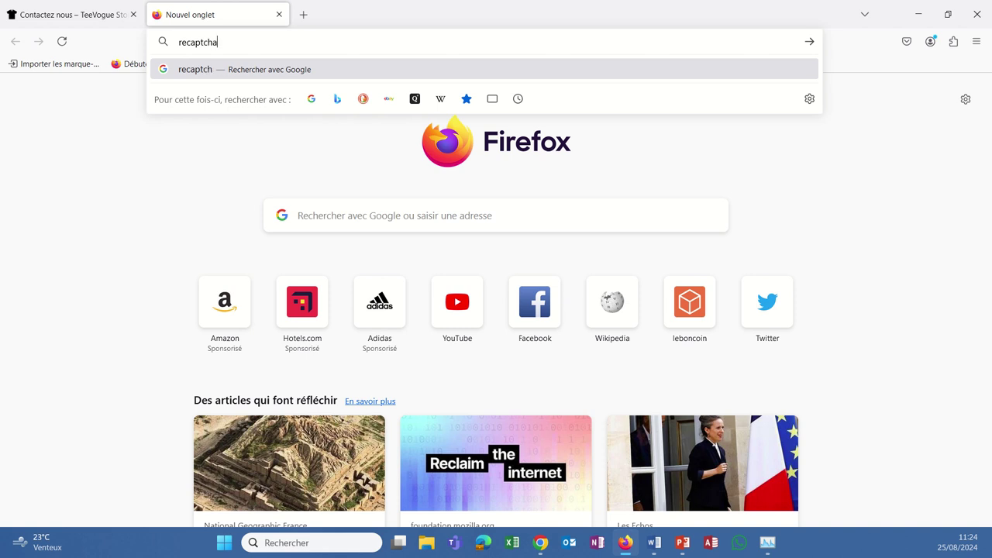
pyautogui.press('Return')
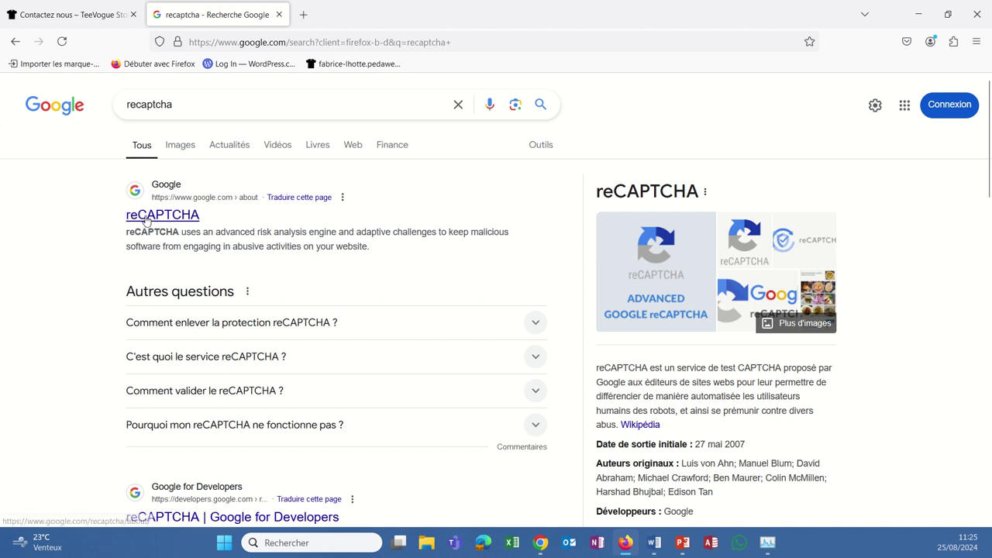
# - Open the official reCAPTCHA page and follow its v3 Admin Console link to the sign-in page
pyautogui.click(169, 217)
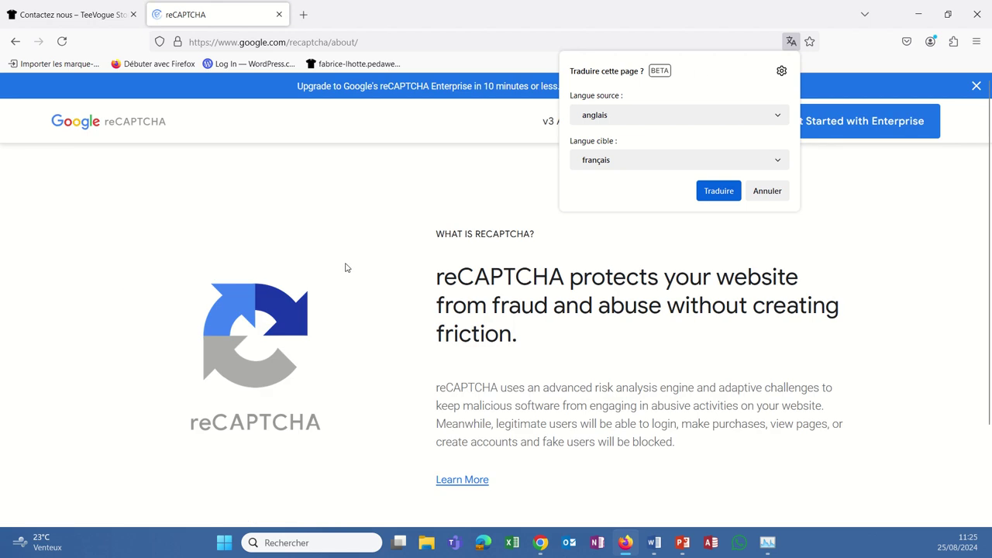
pyautogui.click(345, 264)
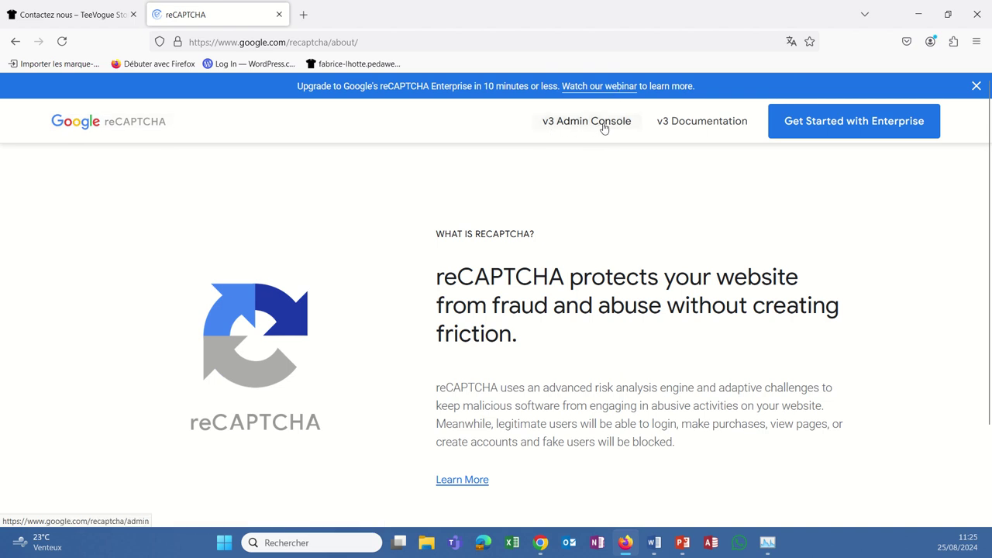
pyautogui.click(602, 127)
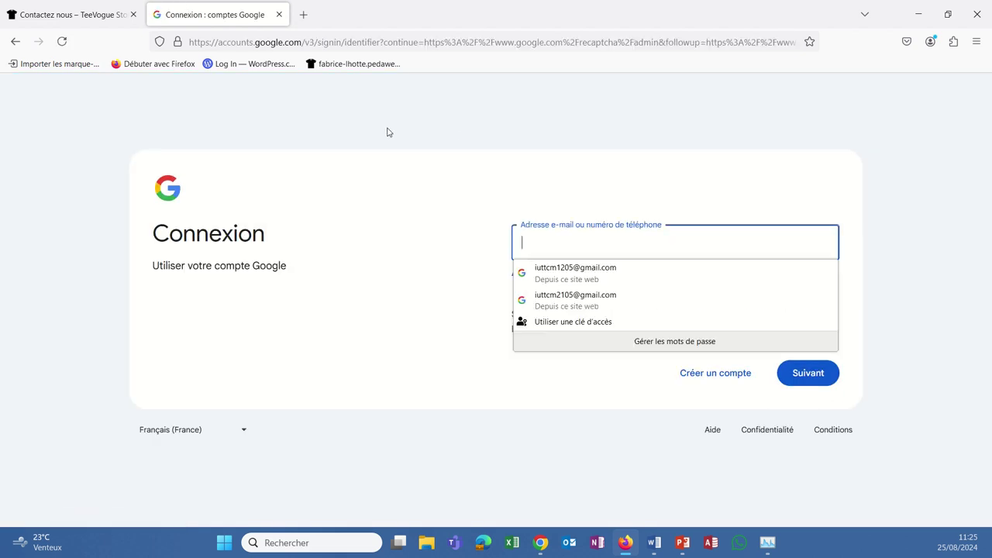
# - Sign in to the Google account with its e-mail address and password
pyautogui.click(529, 234)
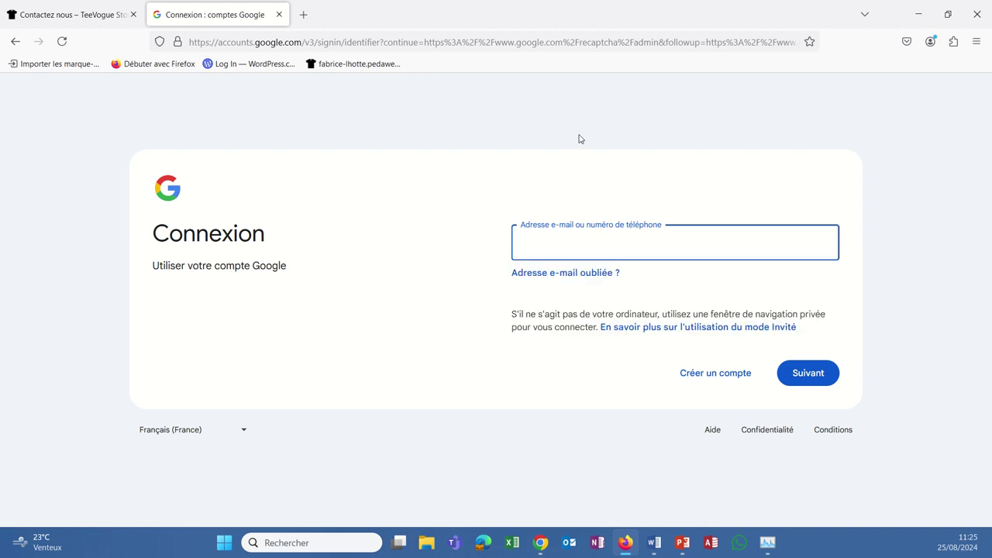
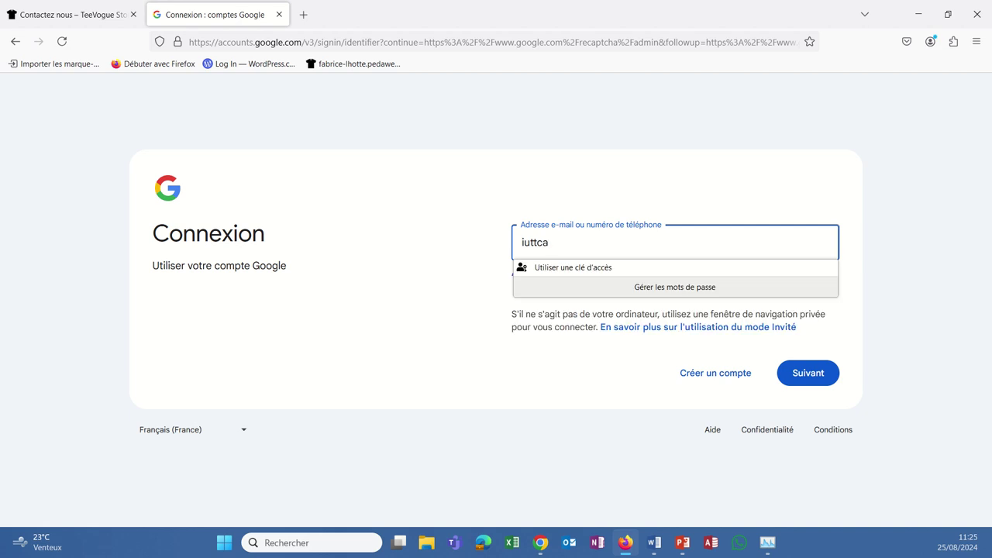
pyautogui.click(791, 382)
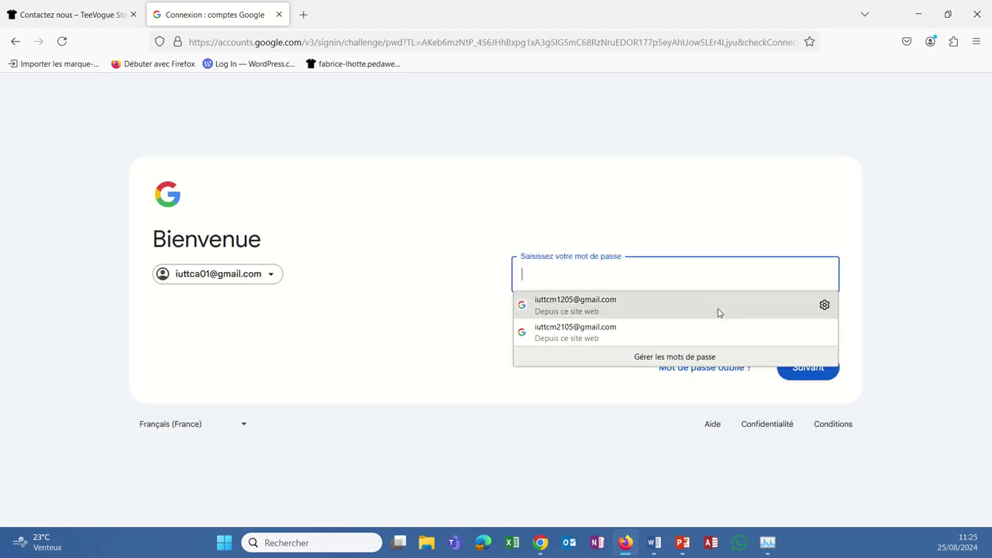
pyautogui.write('********')
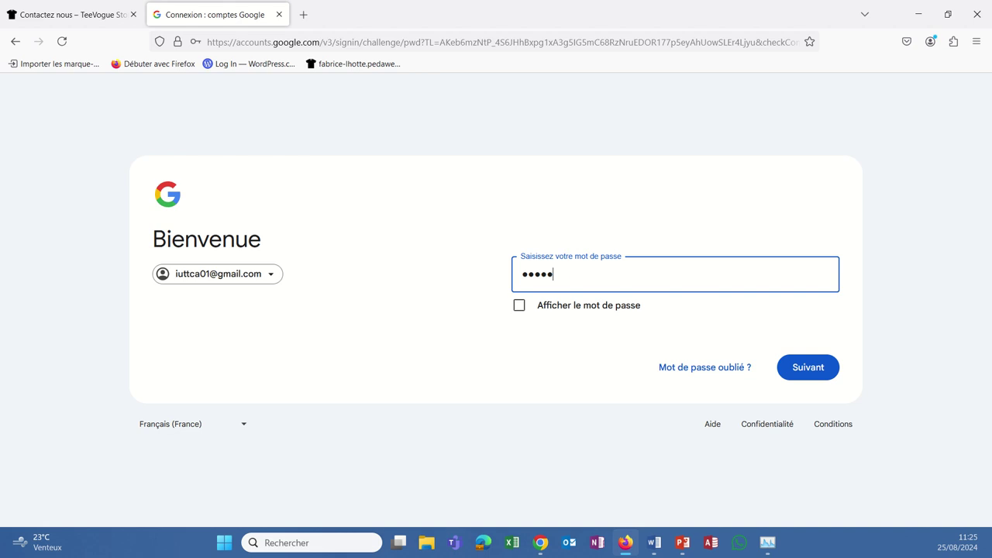
pyautogui.press('Return')
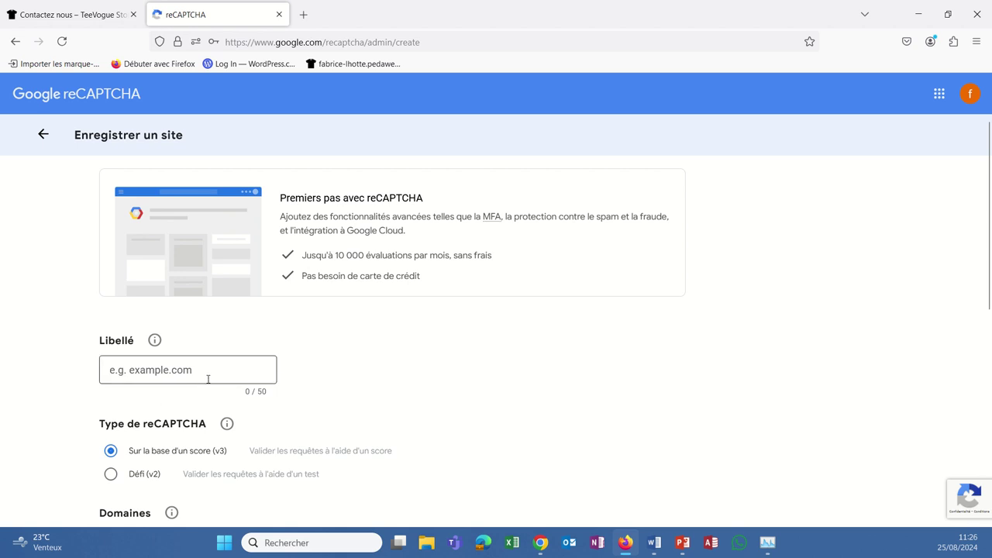
# - Label the new reCAPTCHA site with the WordPress site's full pedaweb.univ-amu.fr address
pyautogui.click(99, 374)
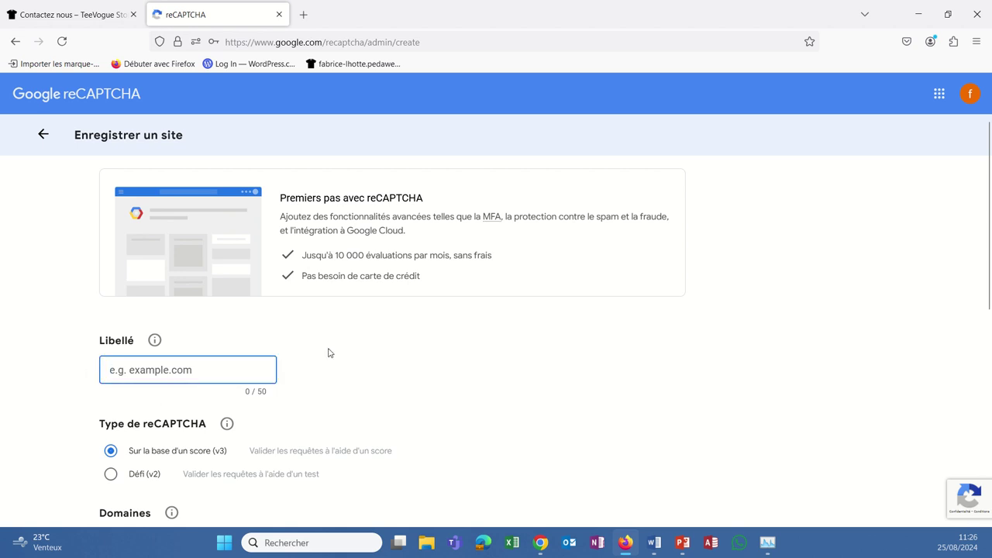
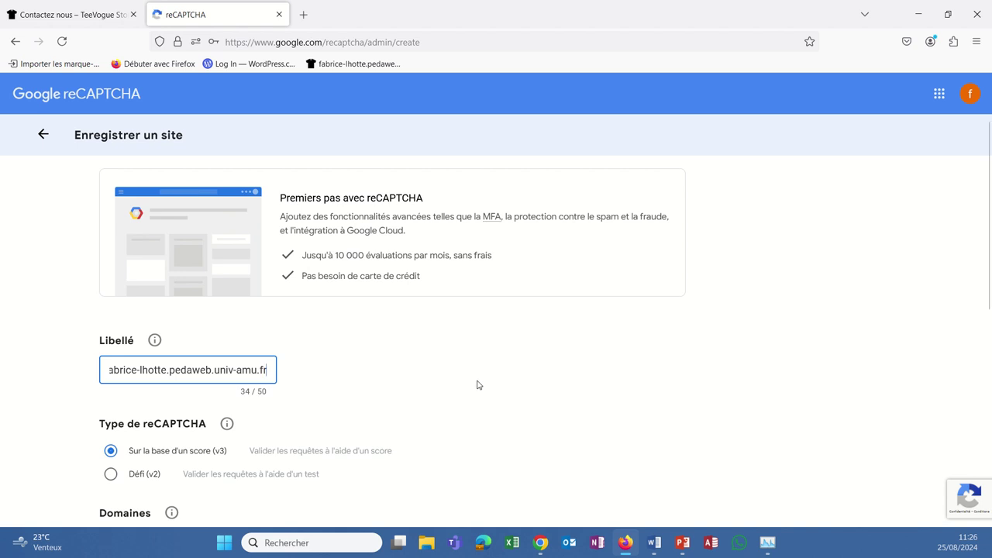
pyautogui.scroll(-2, 597, 416)
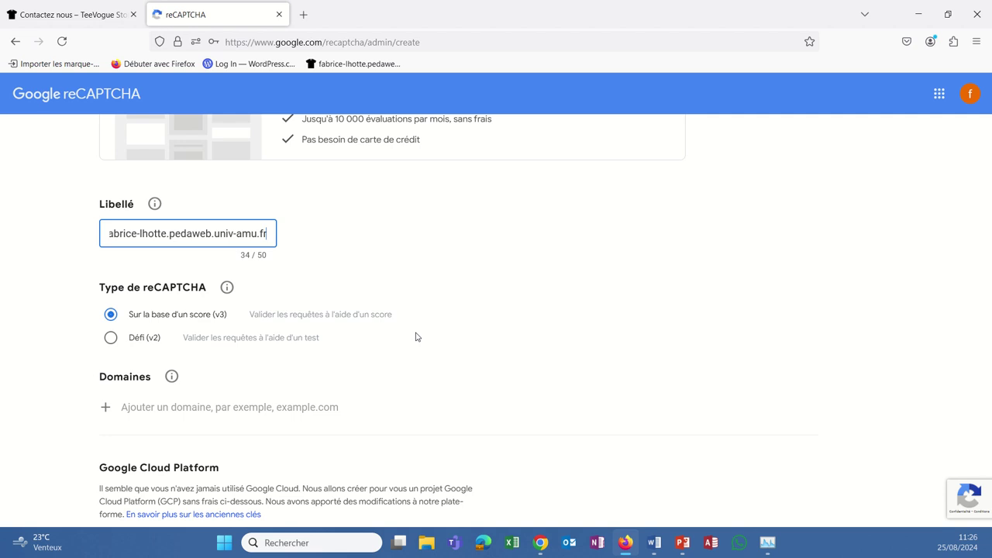
# - Add pedaweb.univ-amu as an allowed domain for the new site
pyautogui.click(107, 411)
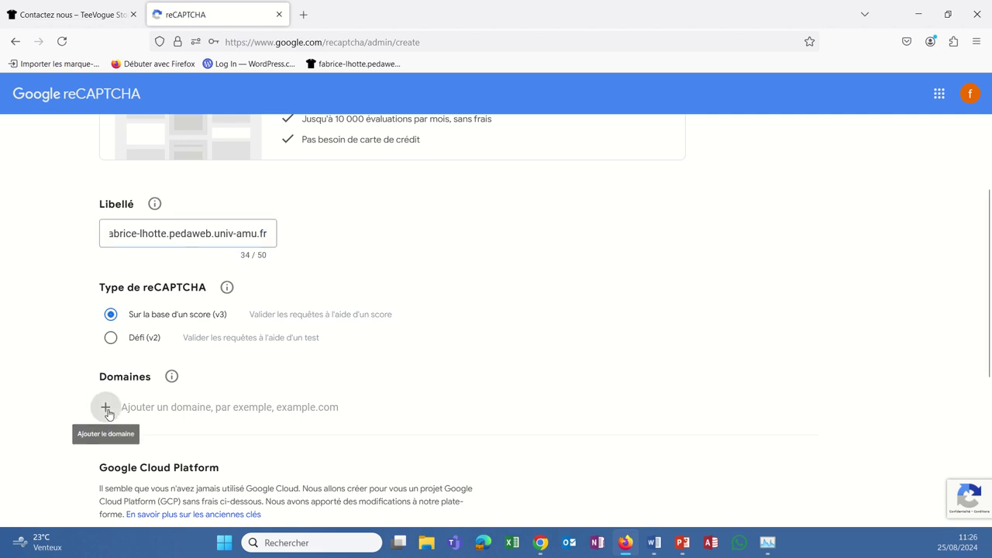
pyautogui.click(128, 404)
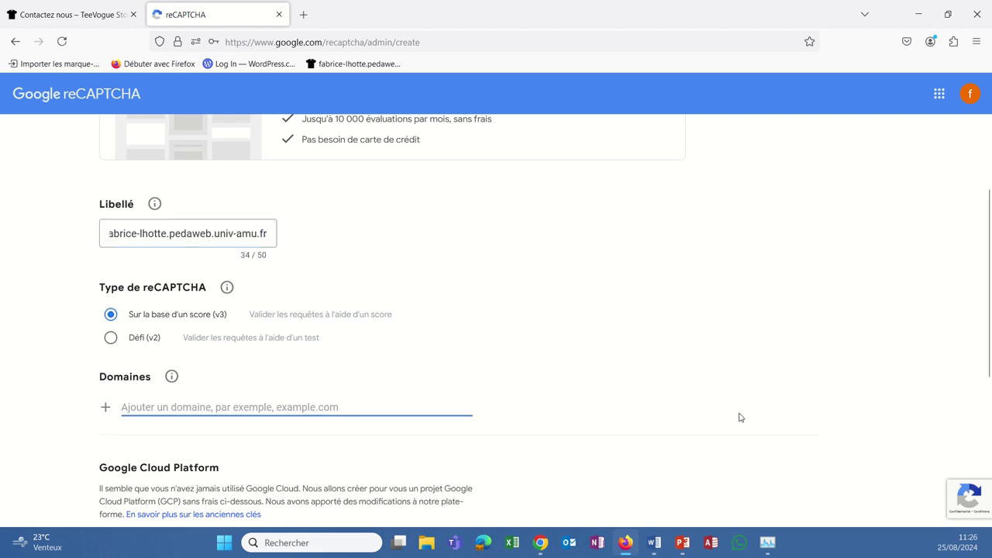
pyautogui.write('ped')
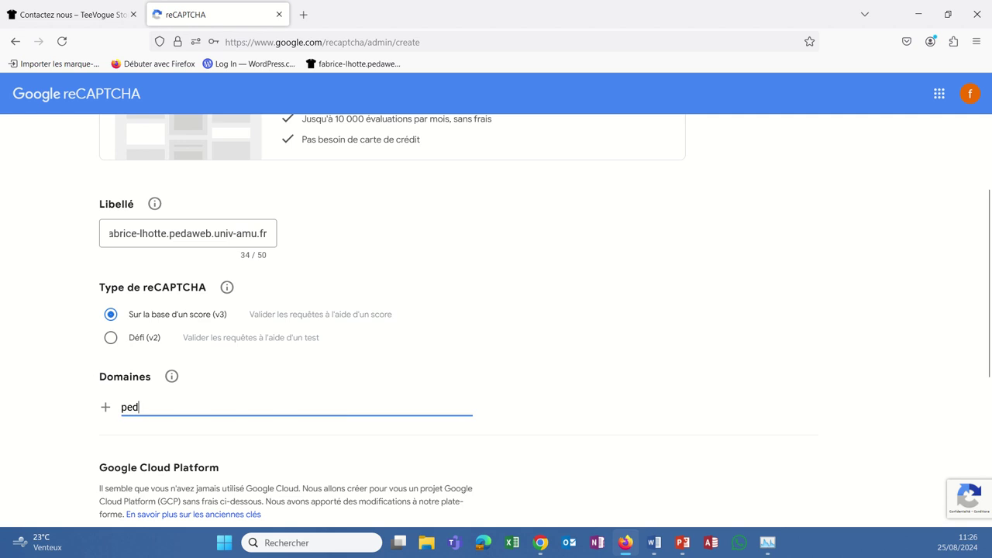
pyautogui.write('aweb.univ-')
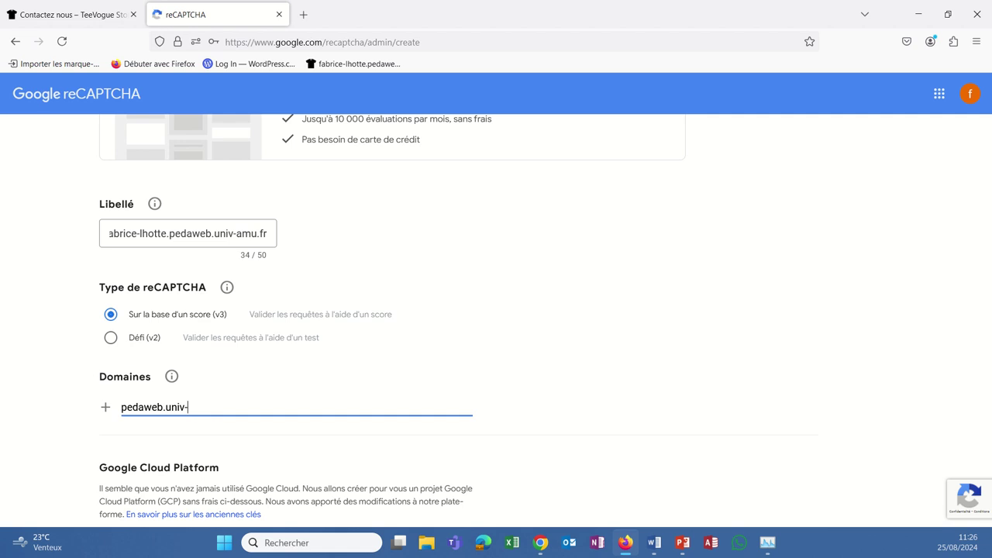
pyautogui.write('amu.fr')
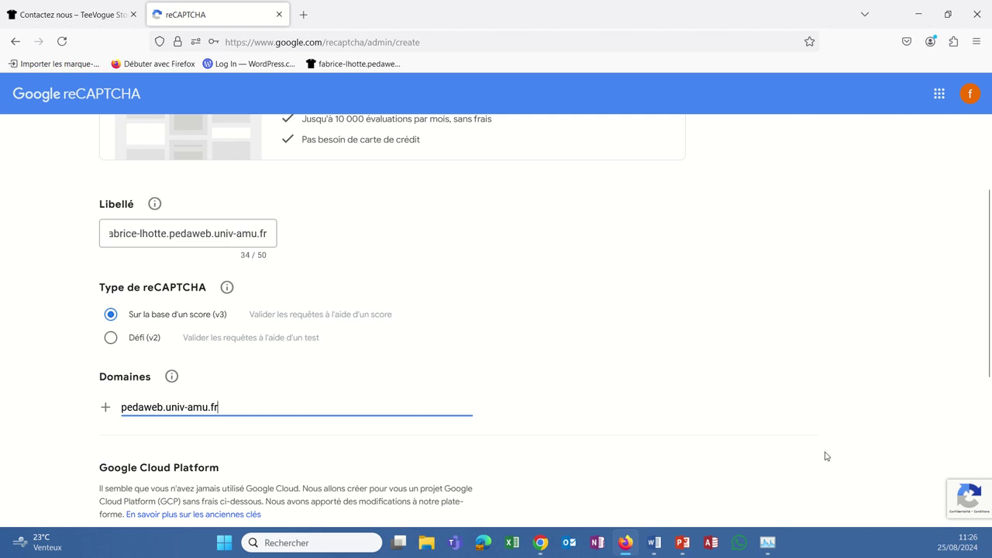
# - Accept the Google Cloud terms and submit the registration to generate the keys
pyautogui.scroll(-3, 746, 409)
pyautogui.scroll(-1, 745, 409)
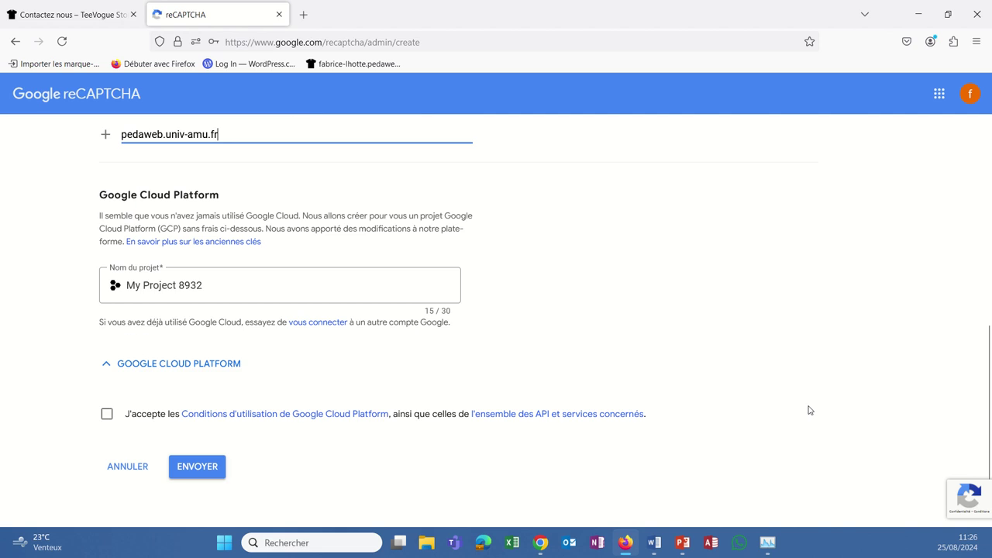
pyautogui.click(106, 414)
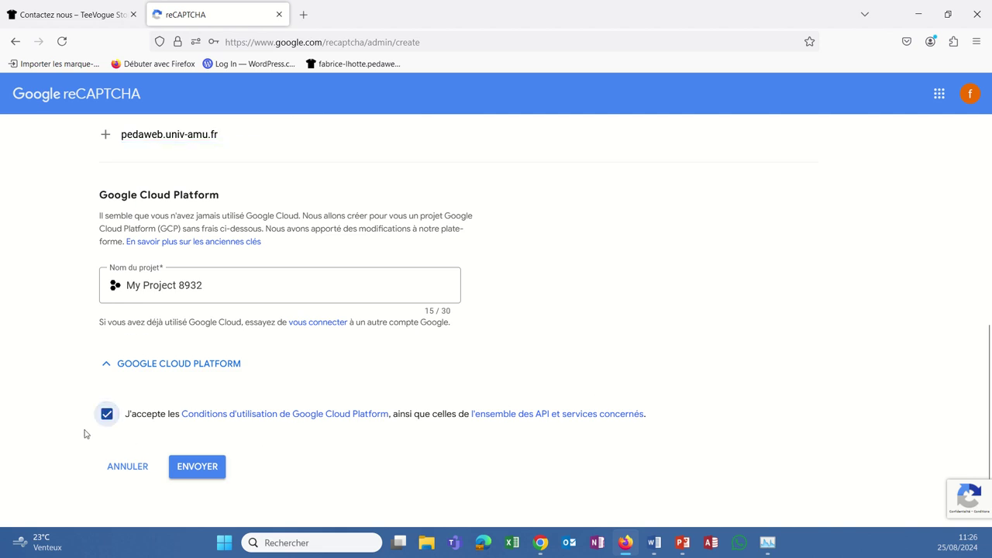
pyautogui.moveTo(33, 4)
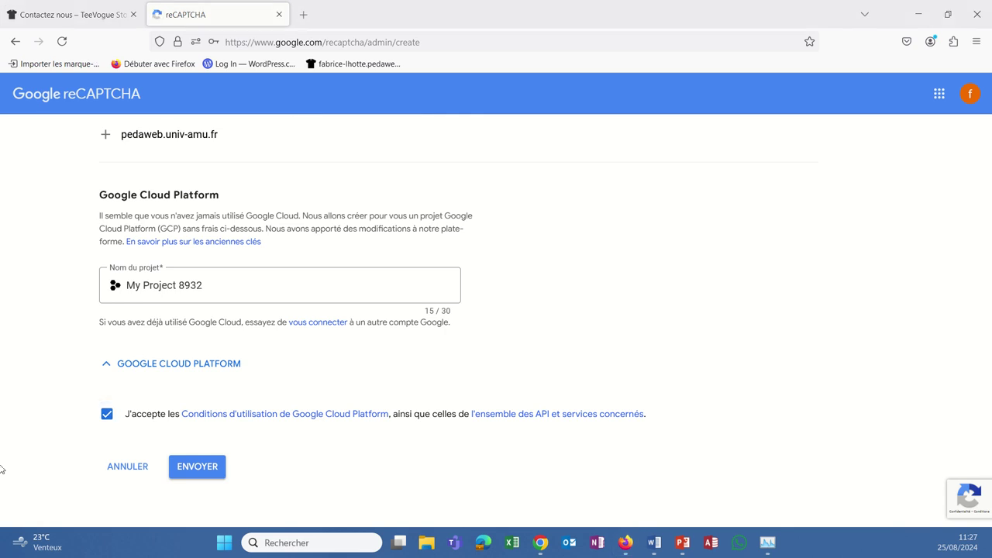
pyautogui.click(198, 467)
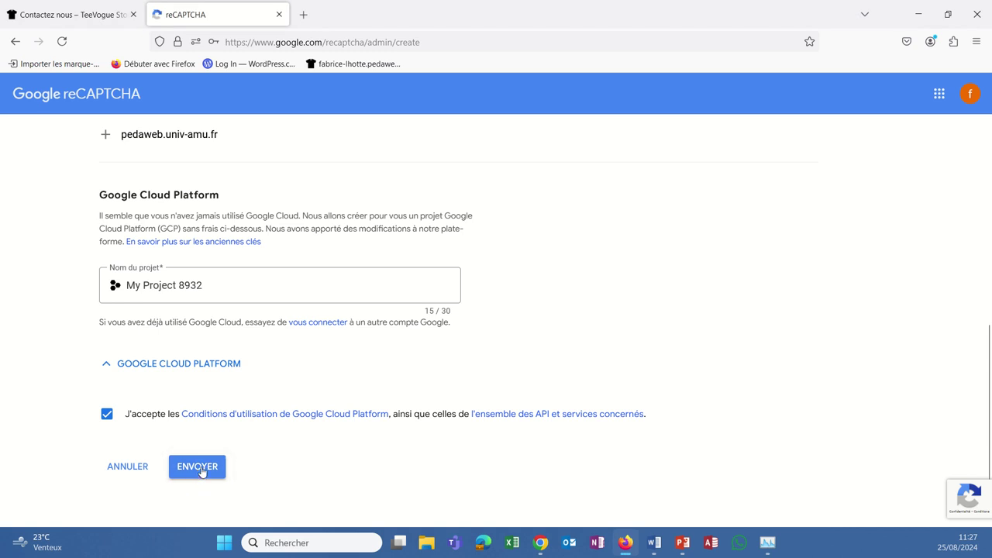
pyautogui.click(205, 466)
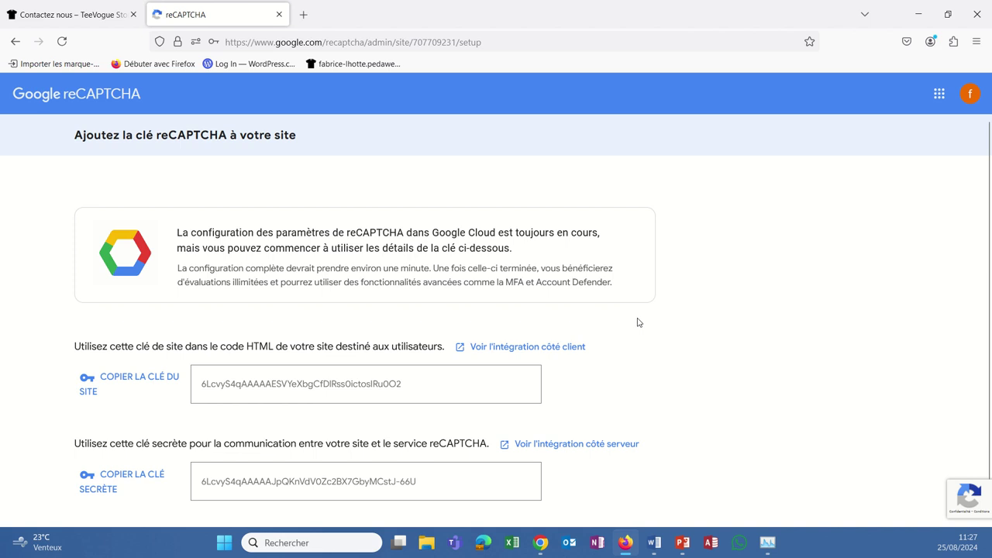
# - Look over the new site and secret keys, then bring the WordPress dashboard window forward
pyautogui.scroll(-1, 624, 379)
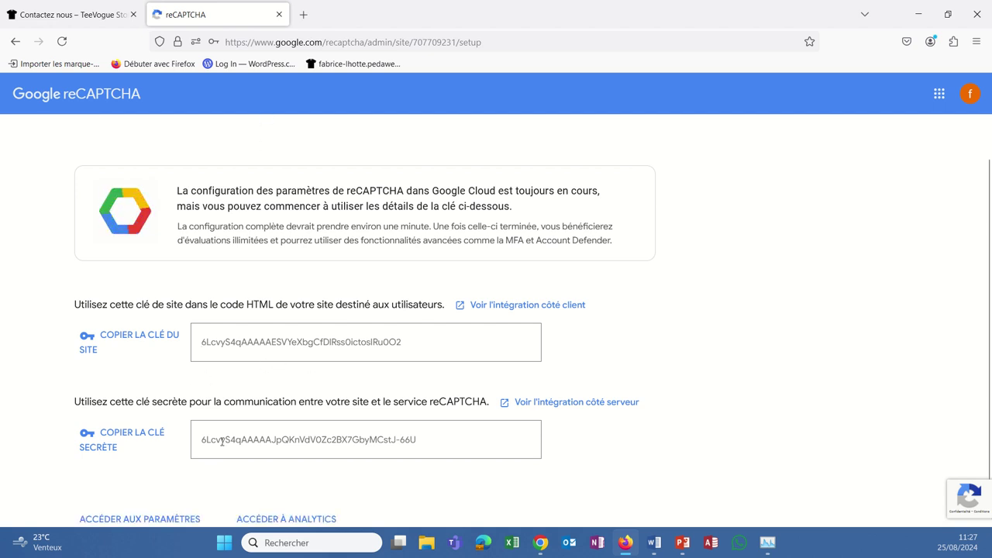
pyautogui.scroll(-1, 635, 476)
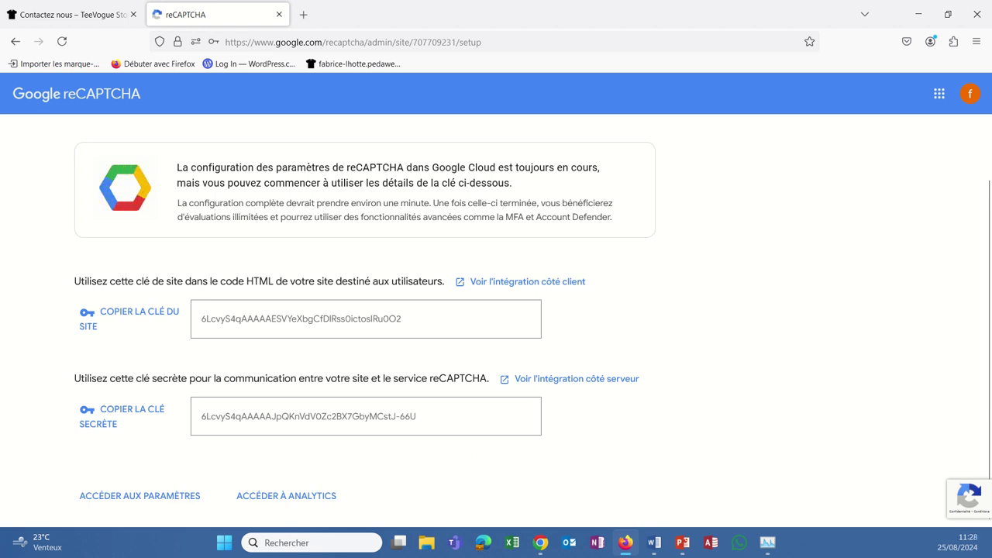
pyautogui.hotkey('alt', 'Tab')
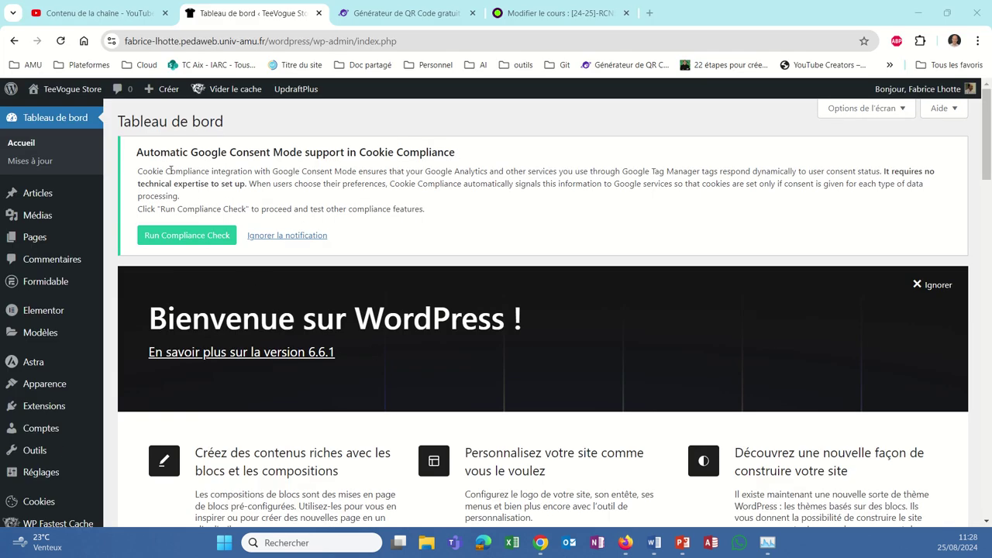
# - Open the Contact form in the Formidable builder from the Formidable dashboard
pyautogui.click(48, 285)
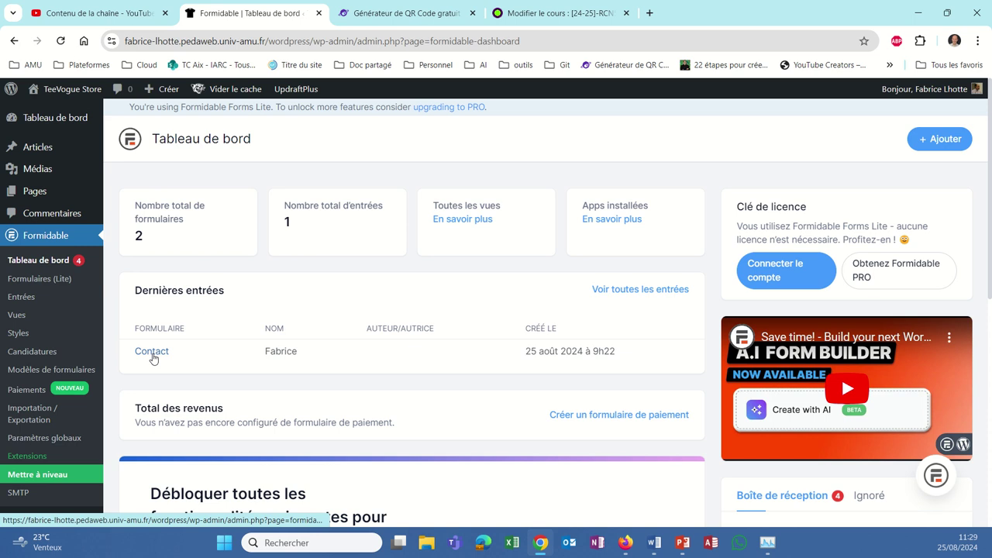
pyautogui.click(152, 354)
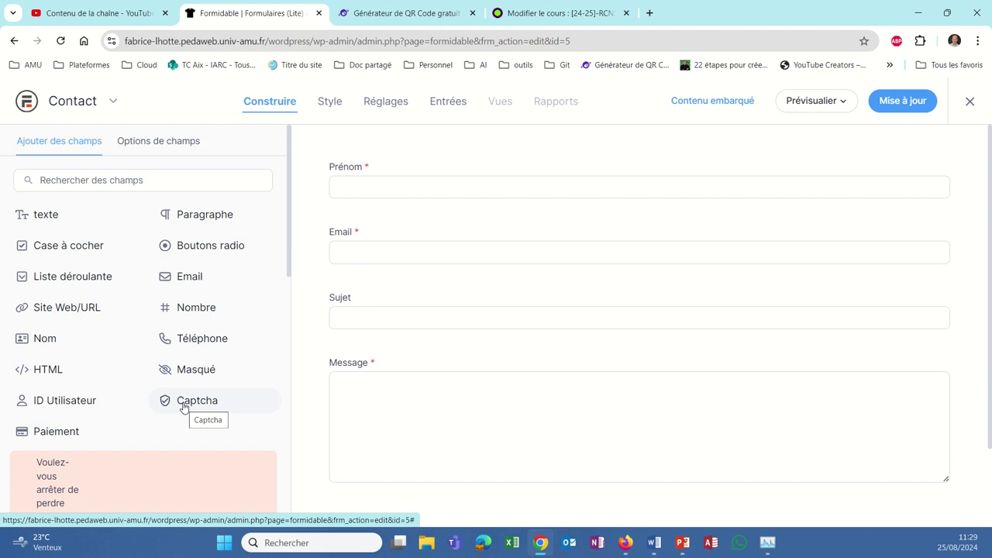
# - Drop a Captcha field beside Message and expand its advanced options
pyautogui.moveTo(184, 407); pyautogui.dragTo(396, 359)
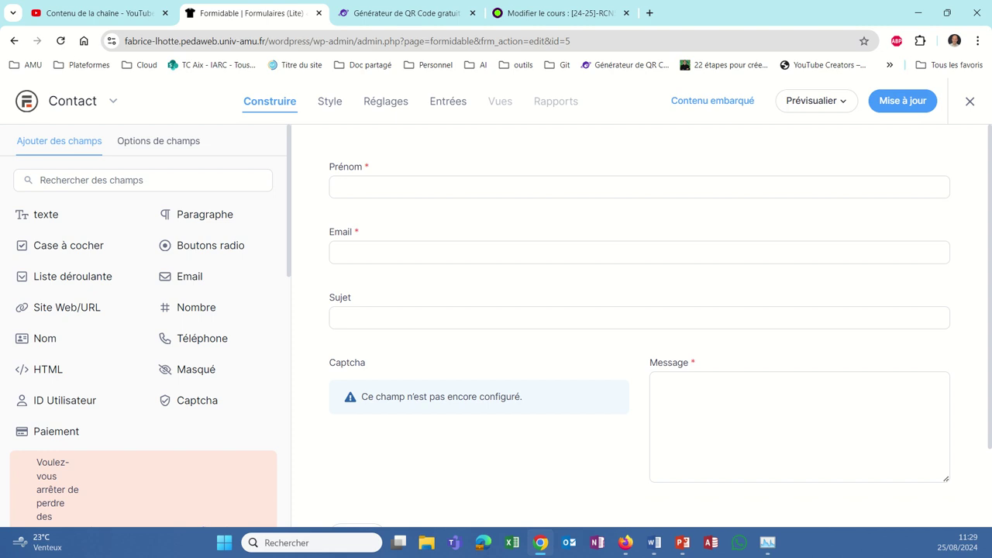
pyautogui.click(454, 432)
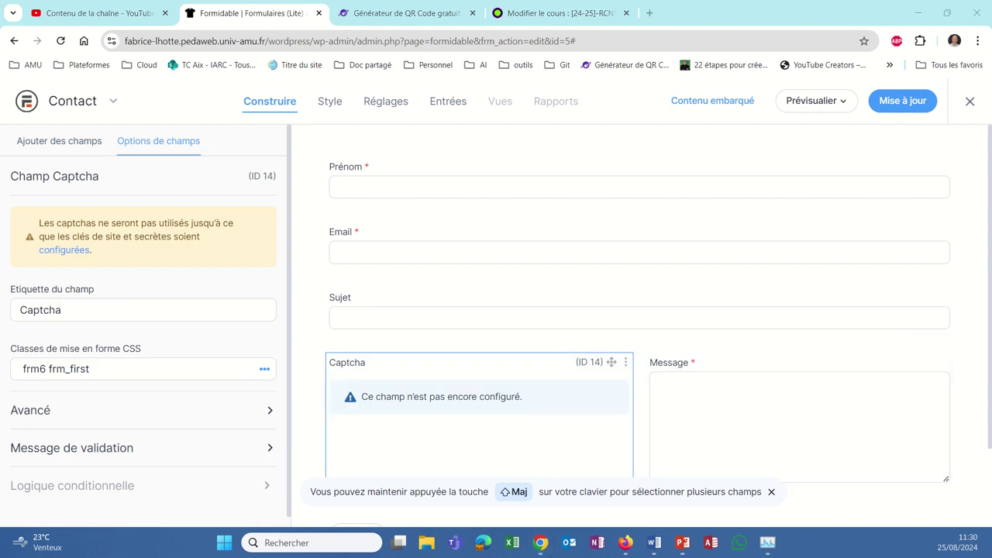
pyautogui.click(160, 409)
# - Open Formidable's global Captcha key settings in a new tab
pyautogui.click(74, 252)
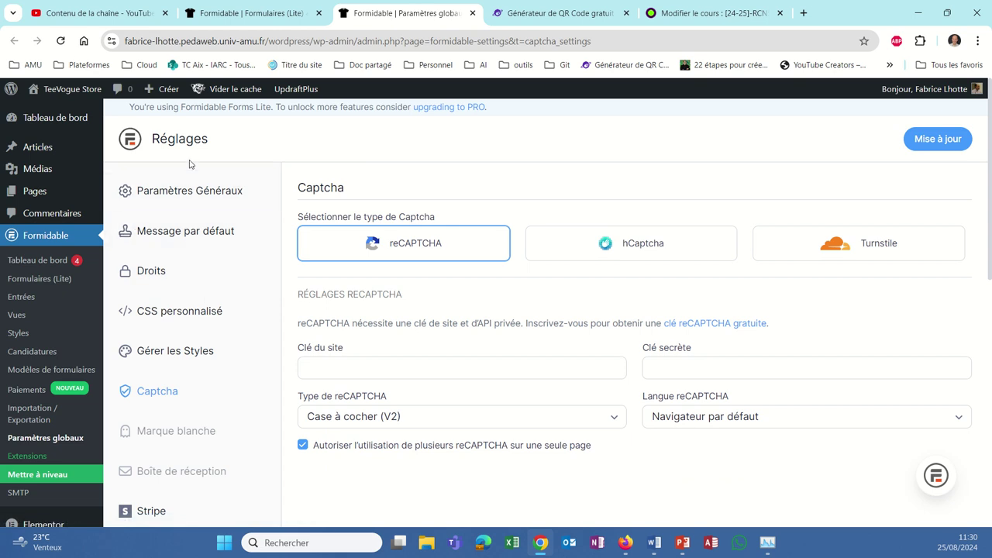
pyautogui.moveTo(395, 355)
pyautogui.click(222, 17)
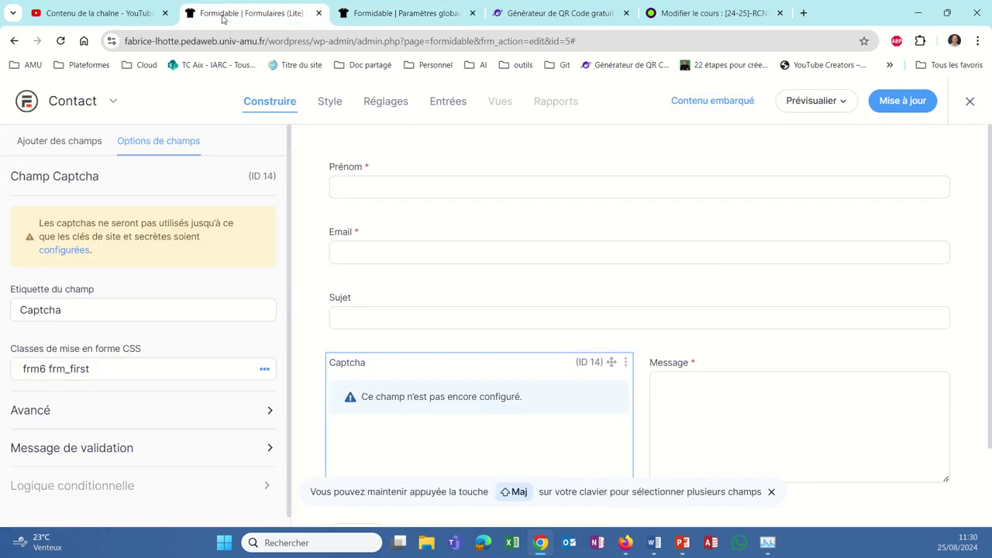
pyautogui.click(368, 13)
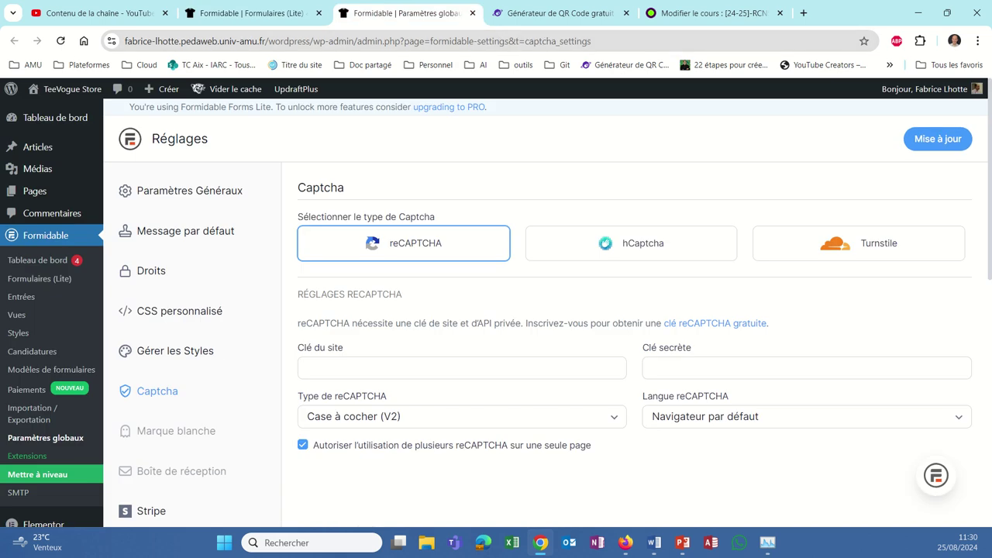
# - Copy the reCAPTCHA site key from the Firefox keys page and return to the Captcha settings
pyautogui.click(711, 545)
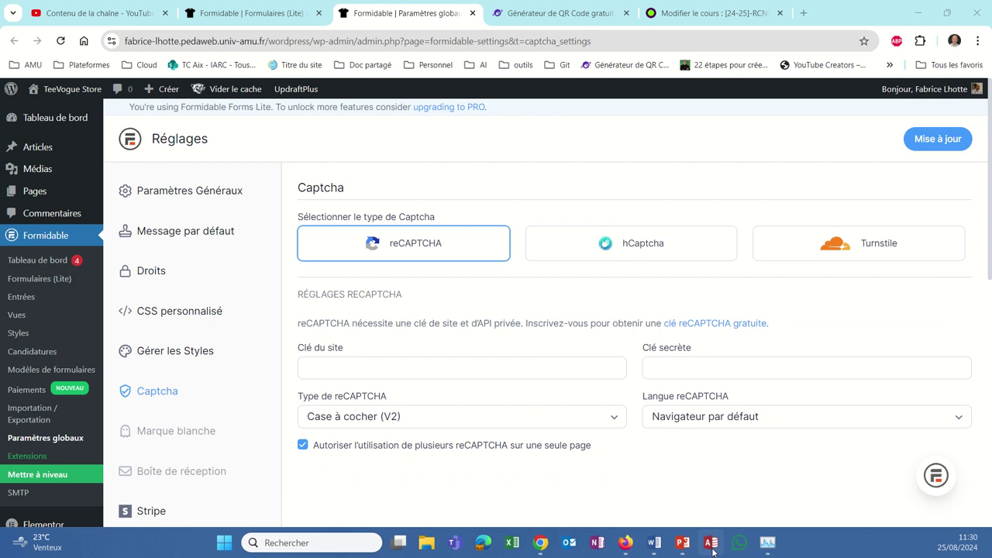
pyautogui.click(625, 542)
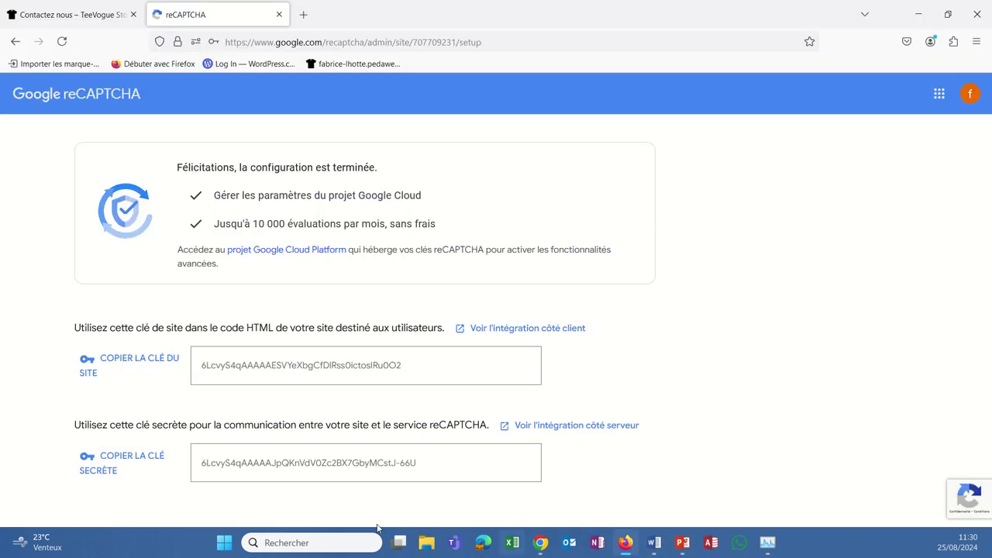
pyautogui.click(91, 365)
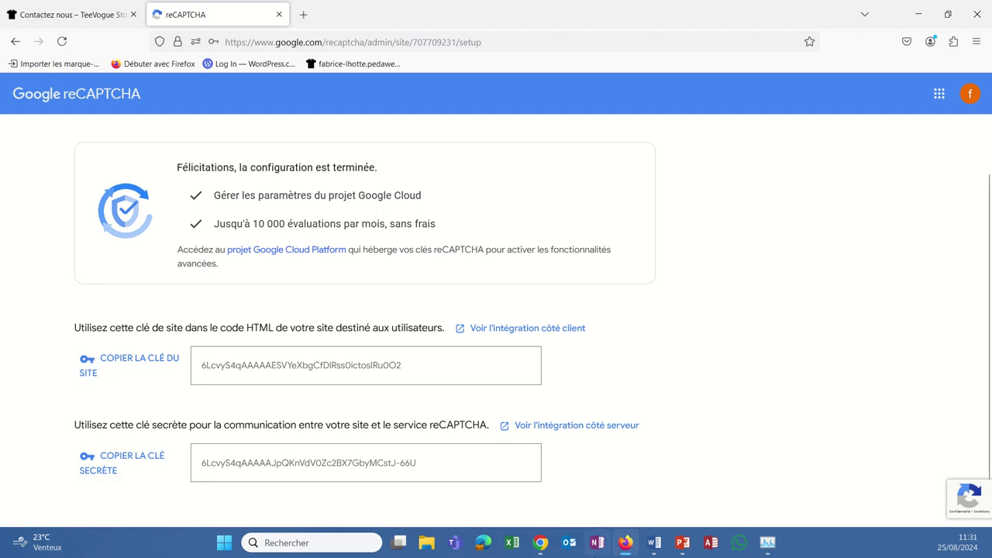
pyautogui.click(625, 543)
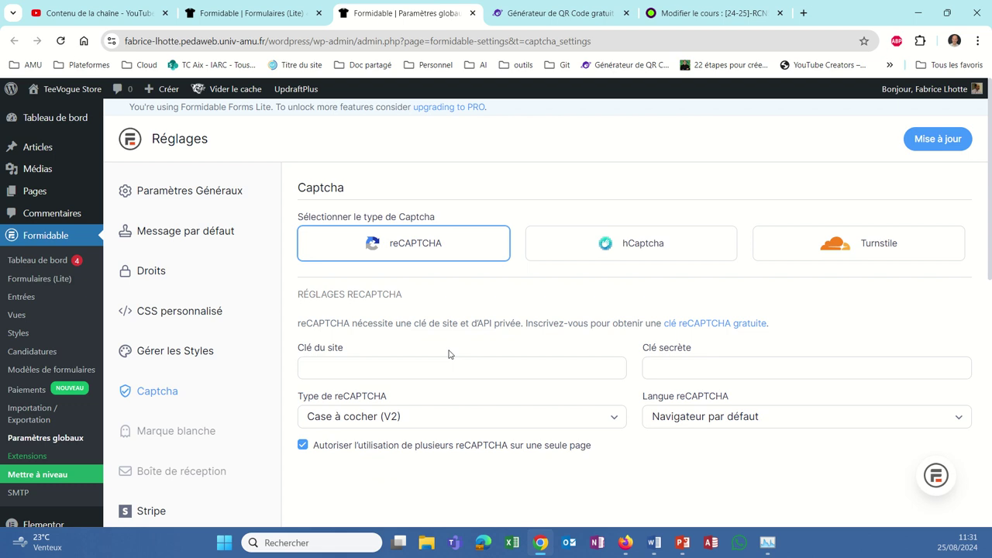
# - Paste the reCAPTCHA site key into Clé du site and the copied secret key into Clé secrète
pyautogui.click(376, 364)
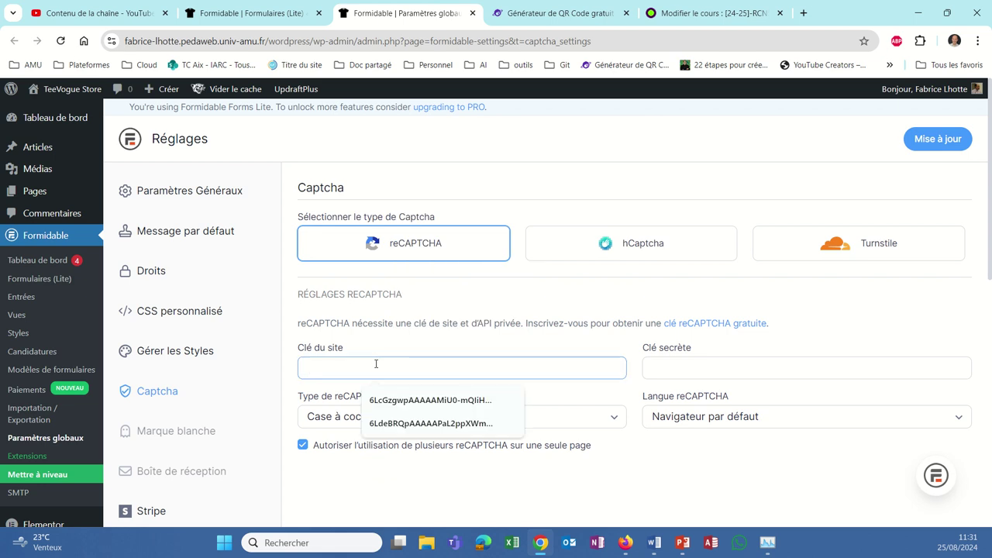
pyautogui.hotkey('ctrl', 'v')
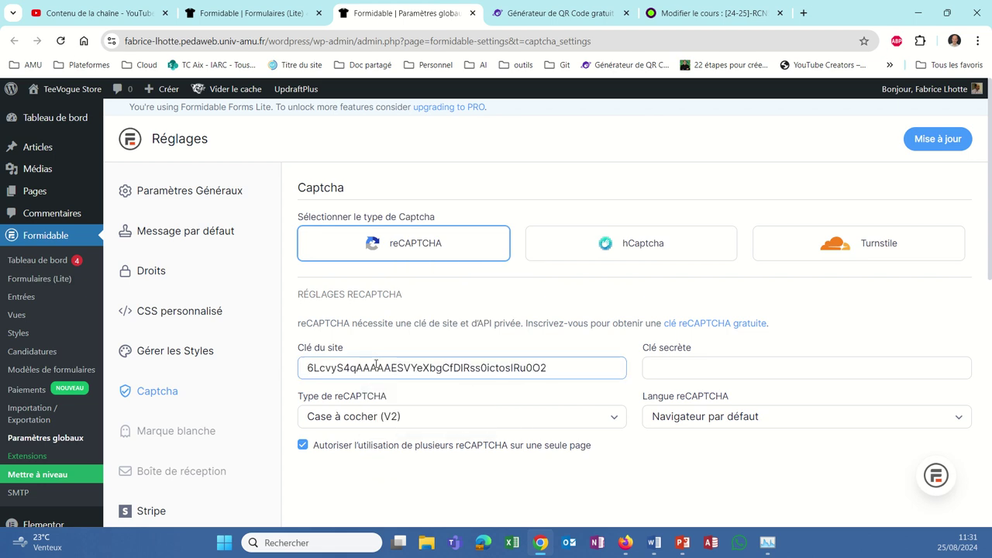
pyautogui.click(712, 366)
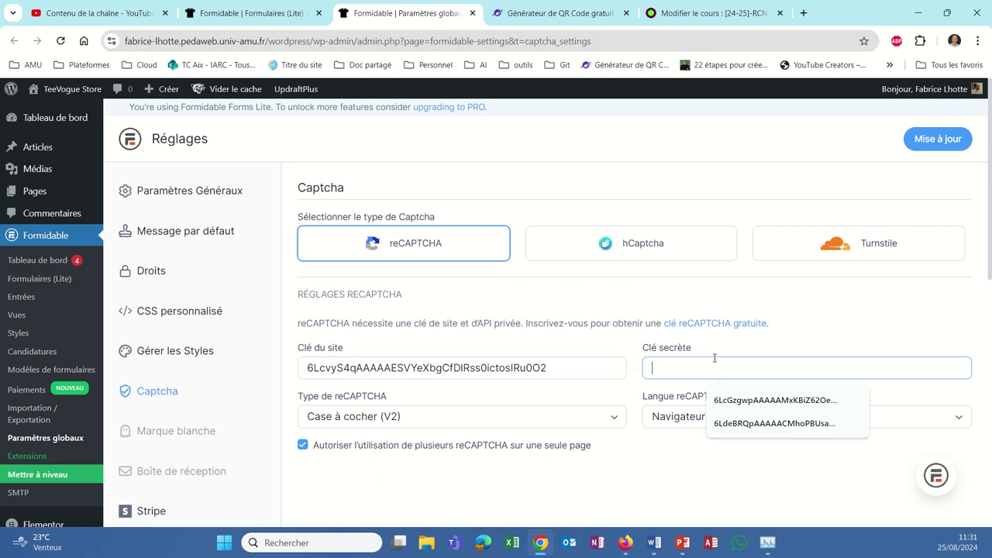
pyautogui.click(626, 544)
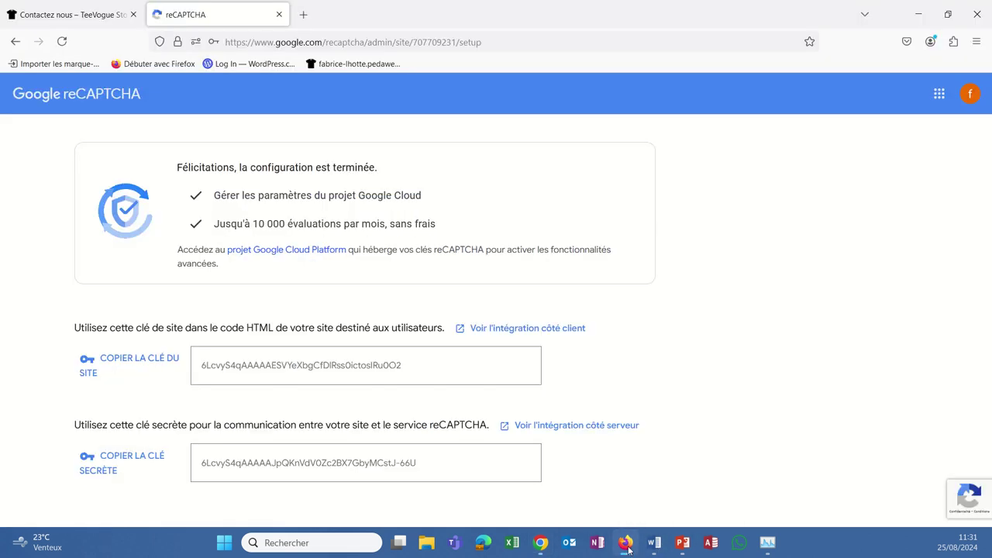
pyautogui.click(85, 460)
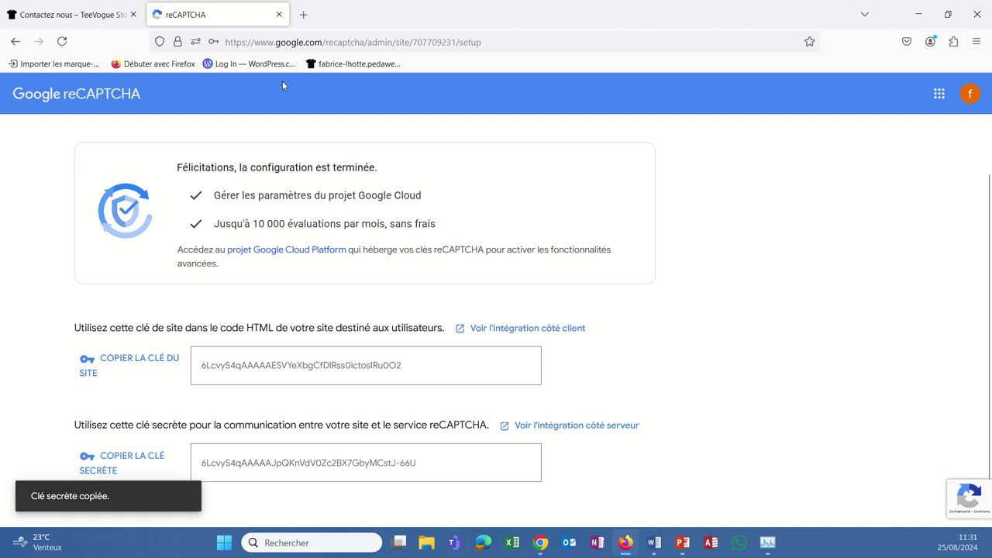
pyautogui.click(626, 542)
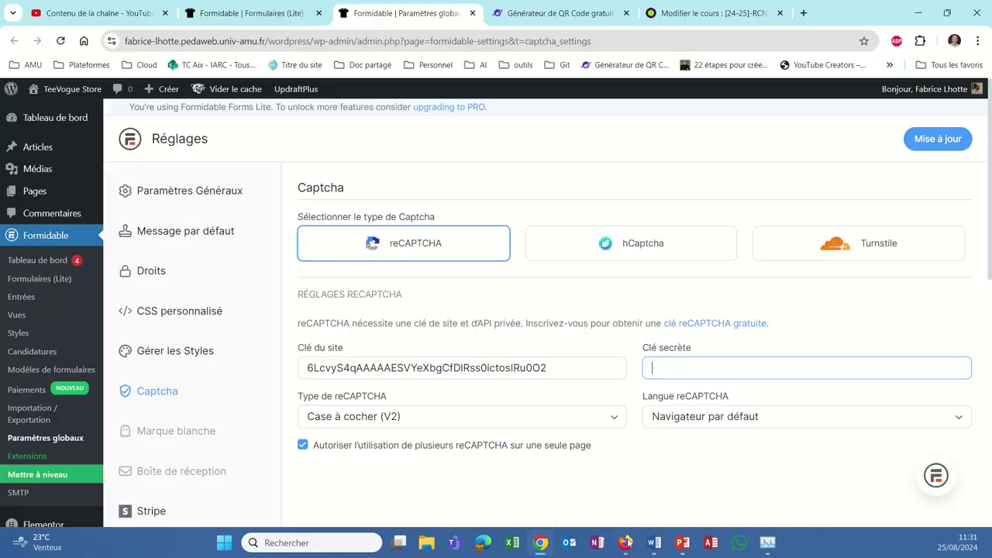
pyautogui.click(701, 371)
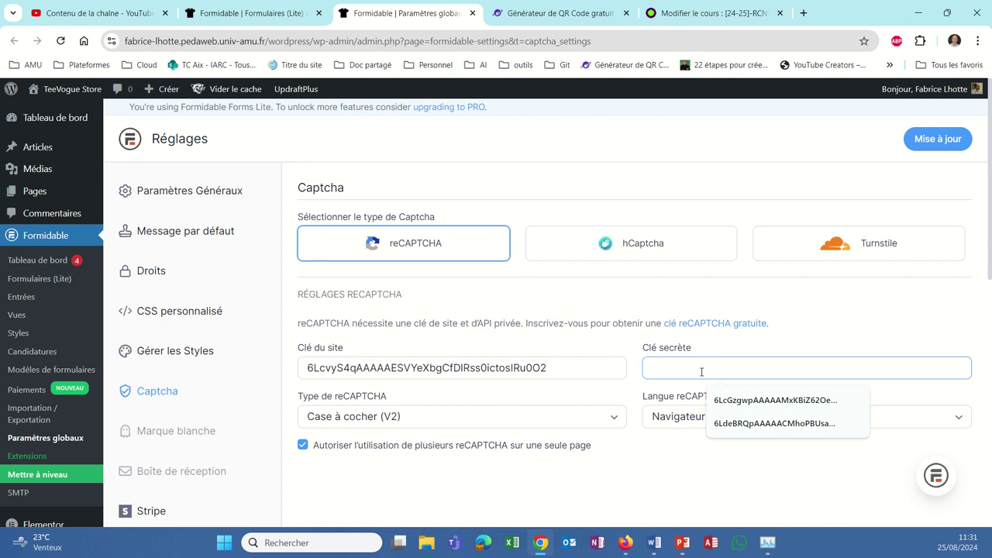
pyautogui.hotkey('ctrl', 'v')
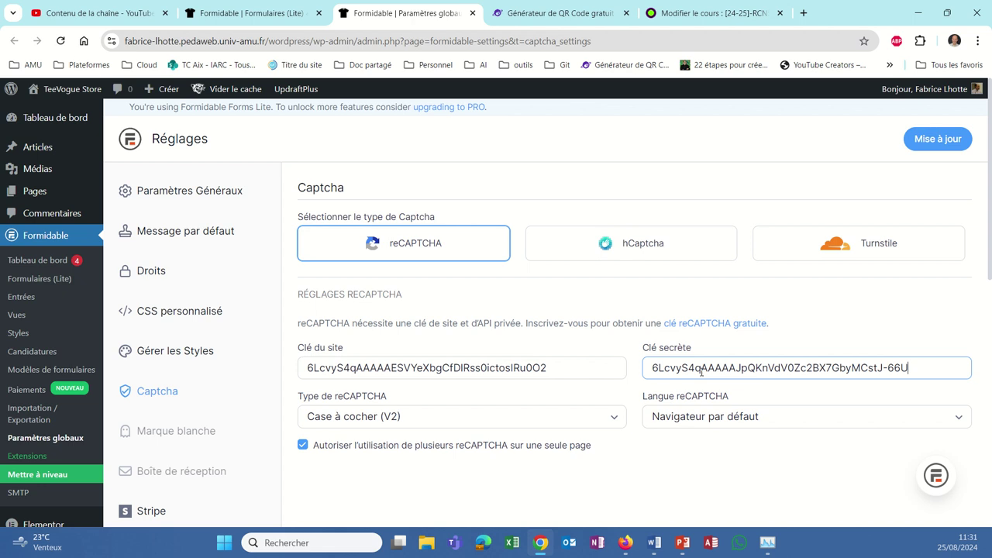
pyautogui.click(614, 419)
# - Set Type de reCAPTCHA to v3 and save the captcha settings with Mise à jour
pyautogui.click(614, 421)
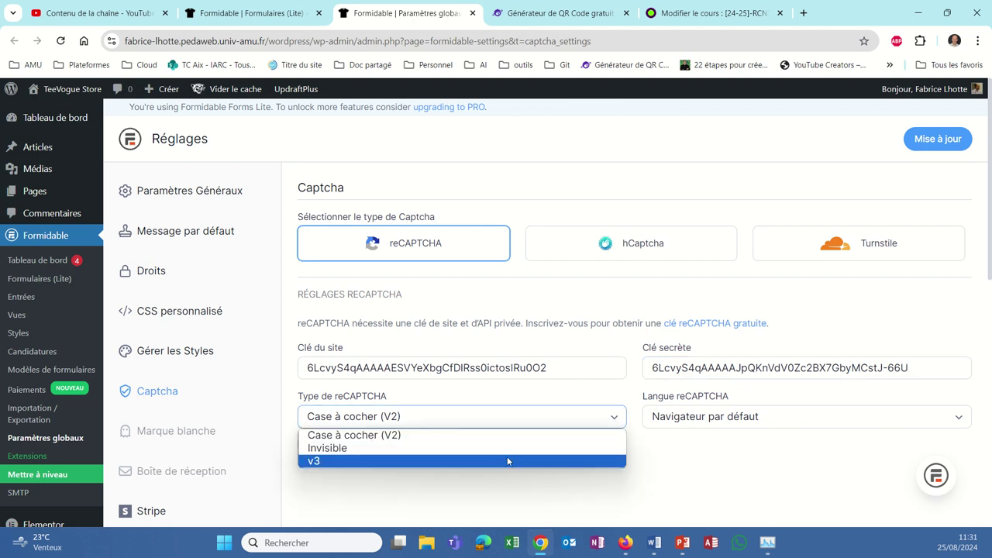
pyautogui.click(506, 462)
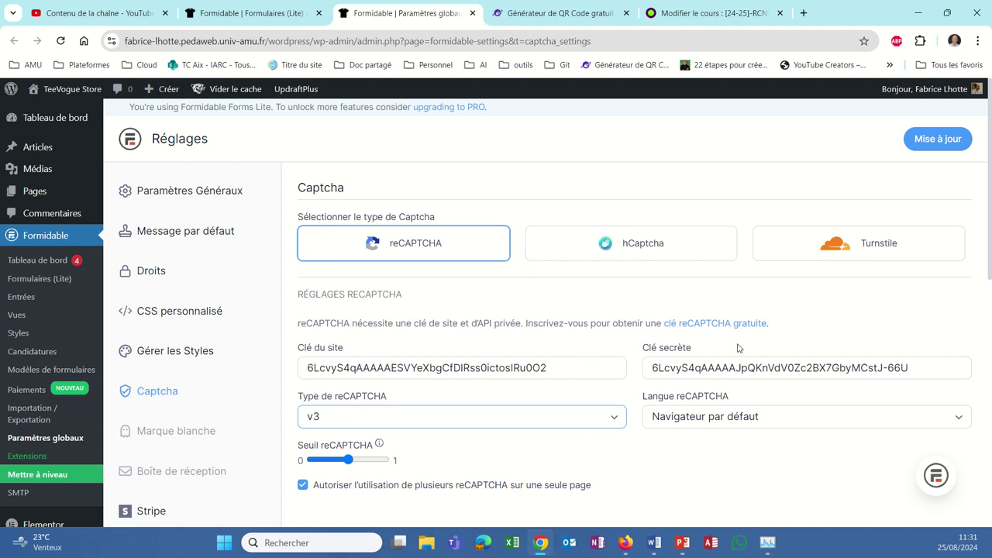
pyautogui.click(935, 143)
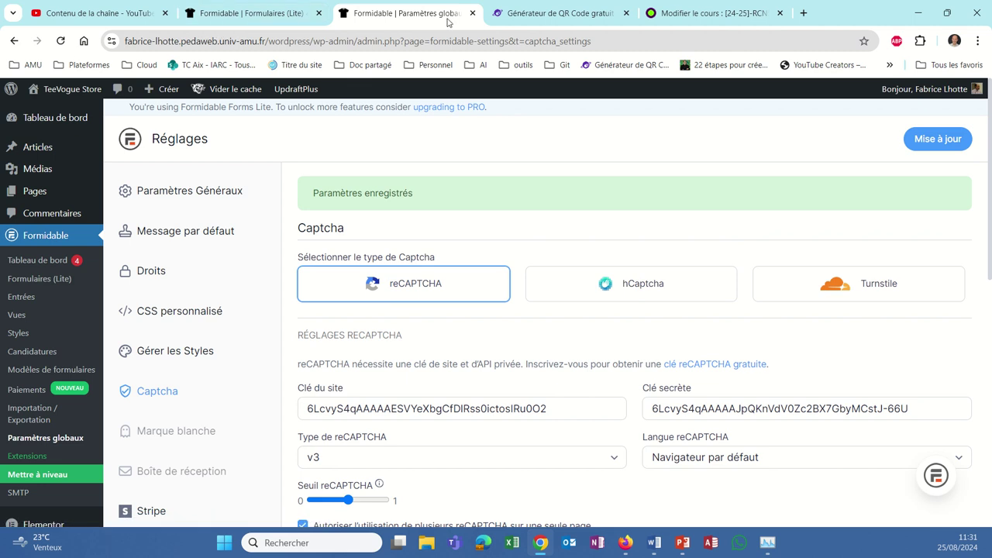
pyautogui.click(283, 15)
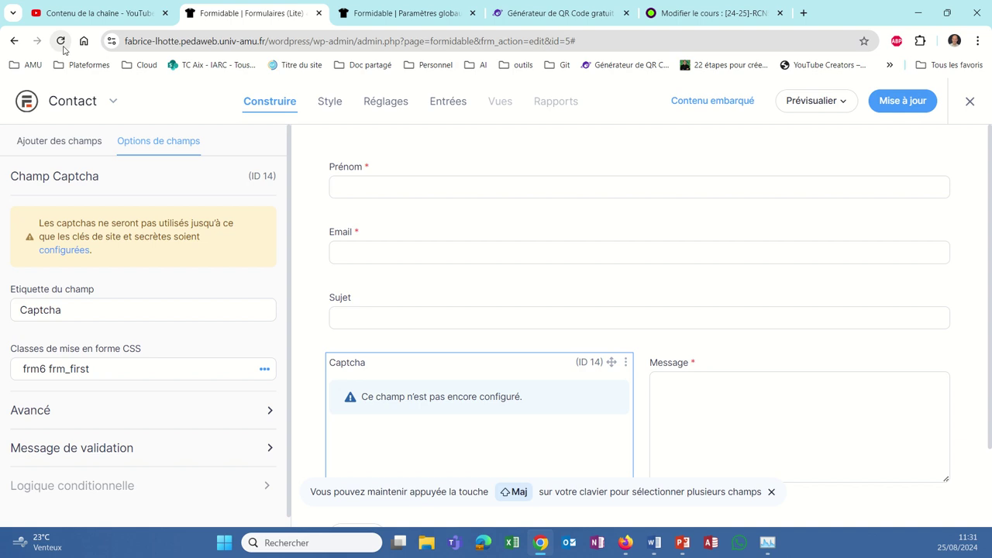
# - Cancel the page reload and save the Contact form in the builder
pyautogui.click(61, 41)
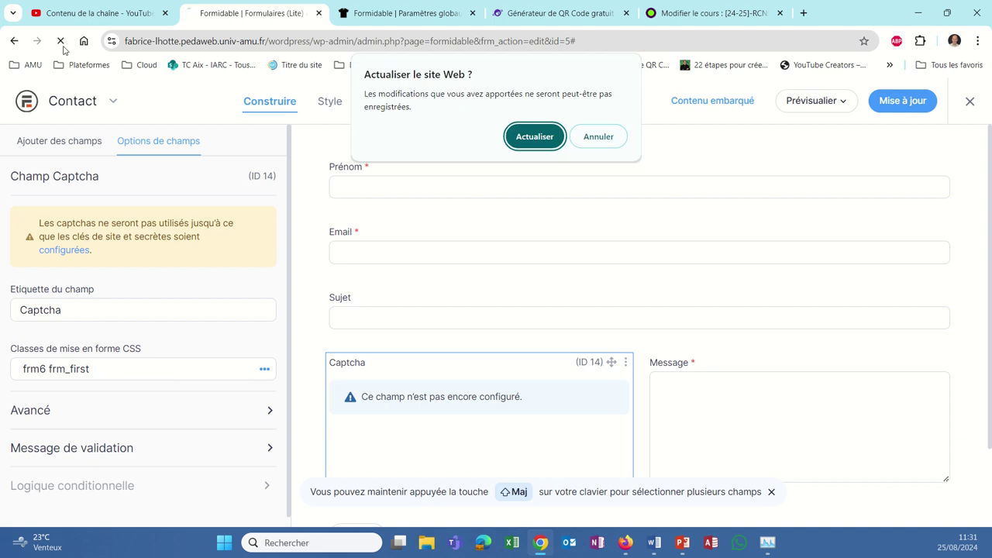
pyautogui.click(598, 136)
pyautogui.click(921, 104)
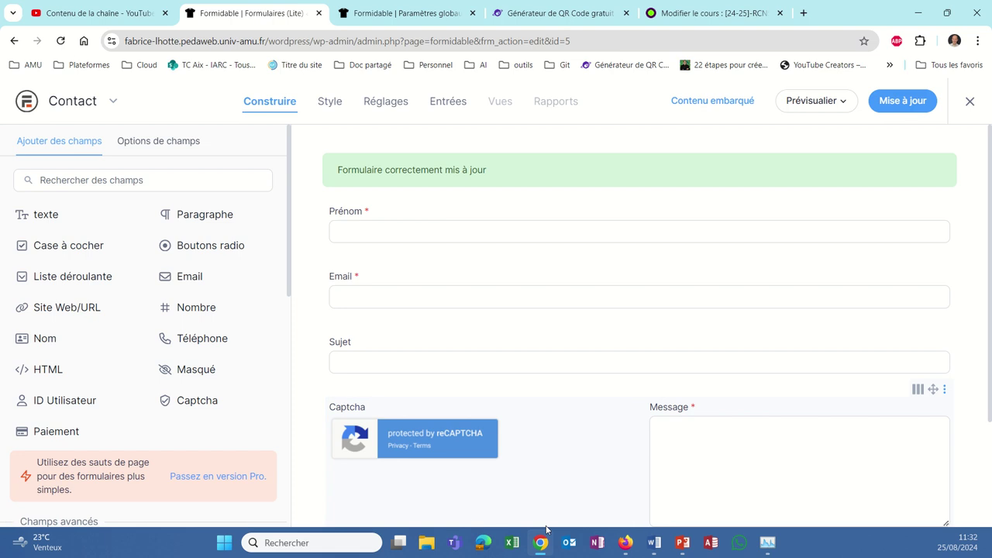
# - Return to the WordPress Tableau de bord via the forms list
pyautogui.moveTo(626, 549)
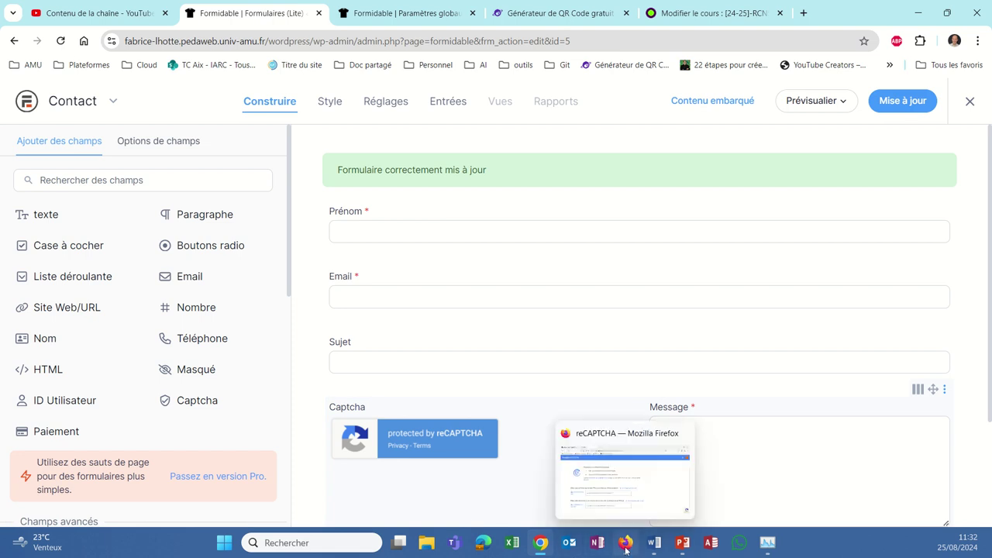
pyautogui.click(21, 106)
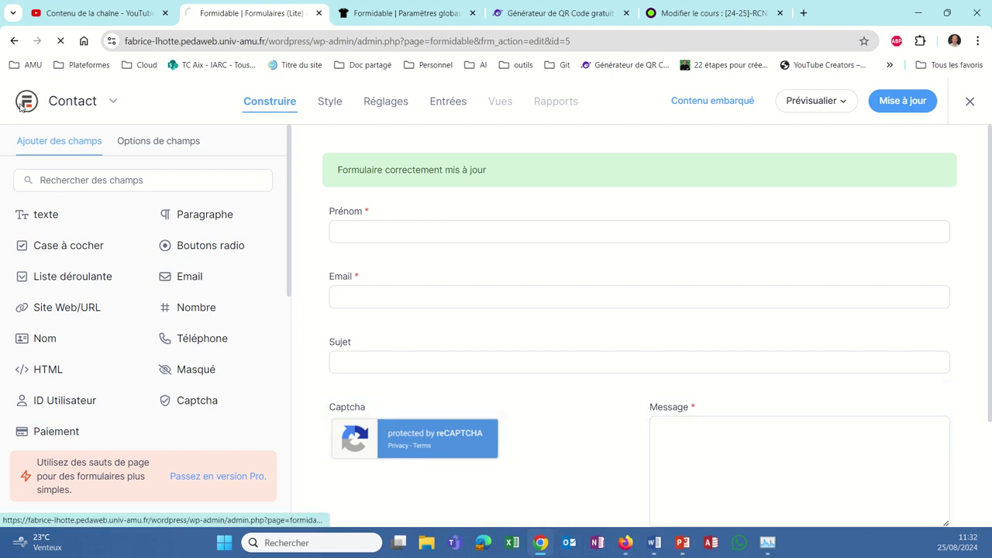
pyautogui.click(26, 124)
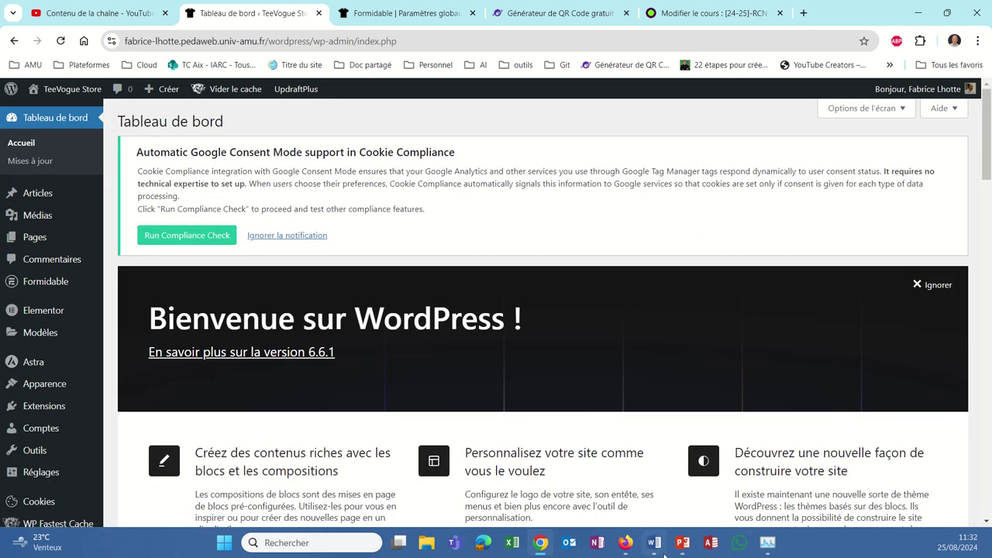
# - In Firefox, open the store's Contactez nous page from the homepage
pyautogui.click(625, 543)
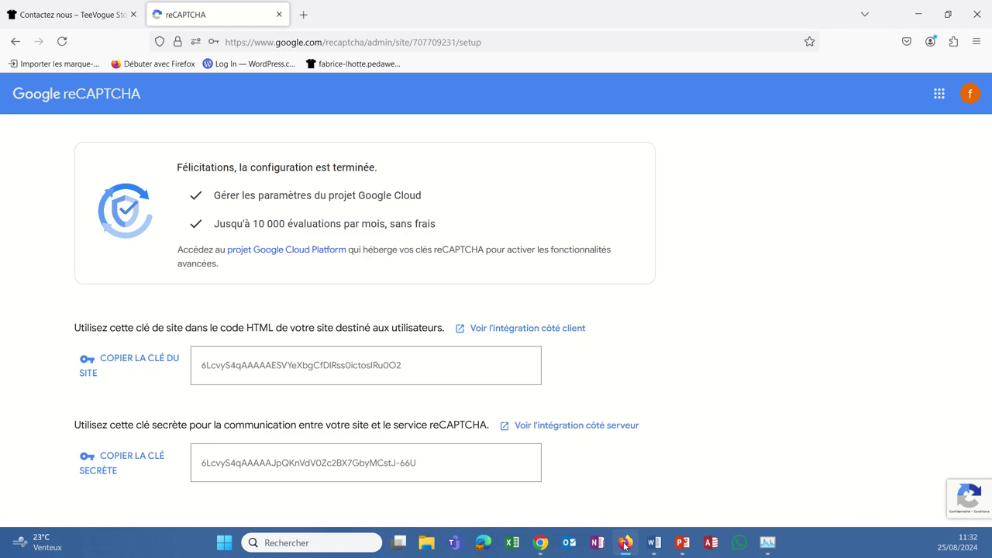
pyautogui.click(40, 19)
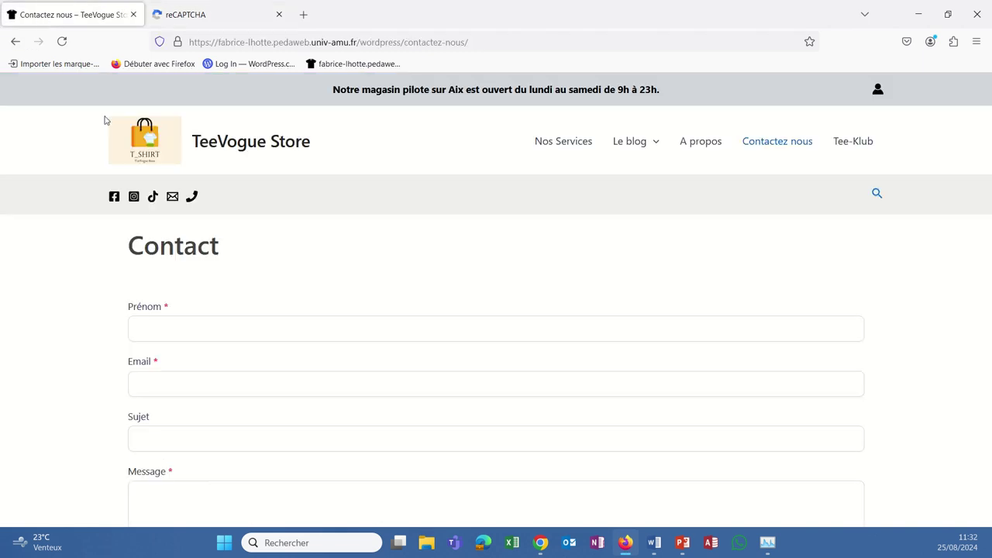
pyautogui.click(178, 135)
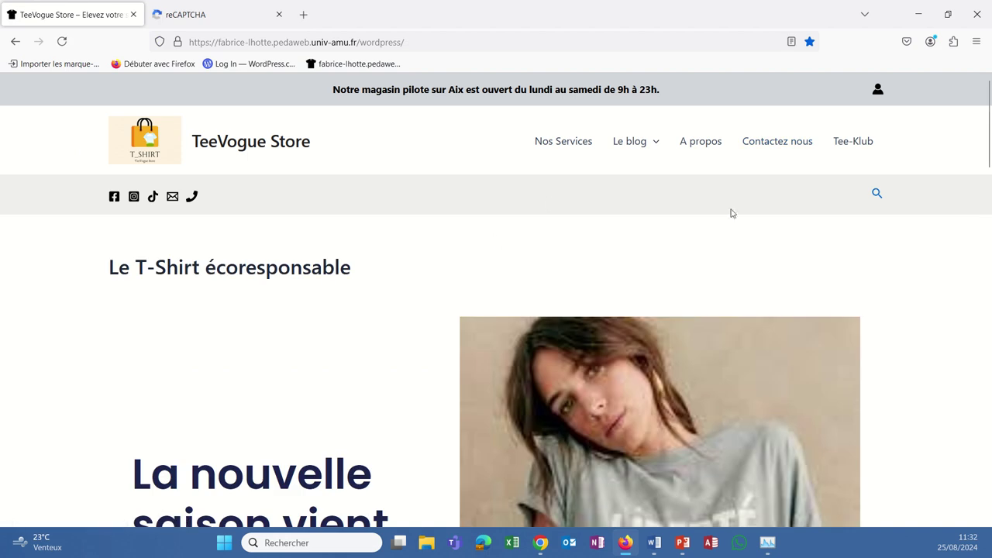
pyautogui.click(761, 140)
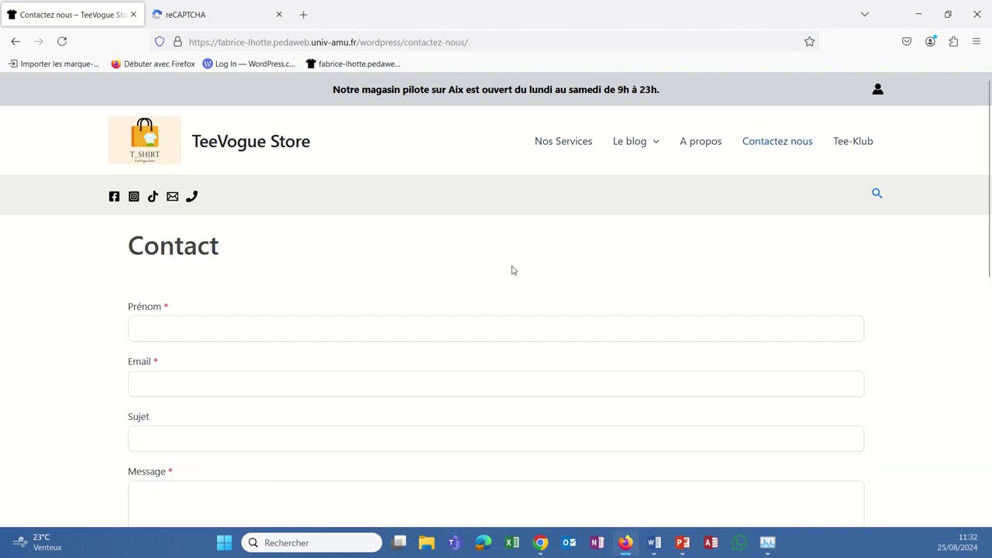
pyautogui.scroll(-10, 512, 270)
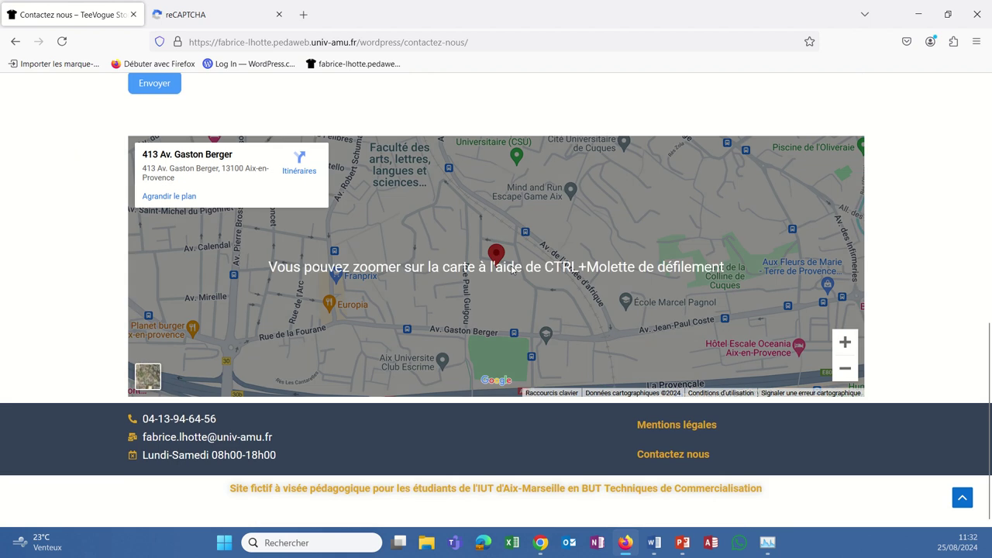
pyautogui.scroll(4, 511, 270)
# - Reload the Contactez nous page and check the form's reCAPTCHA badge
pyautogui.click(62, 41)
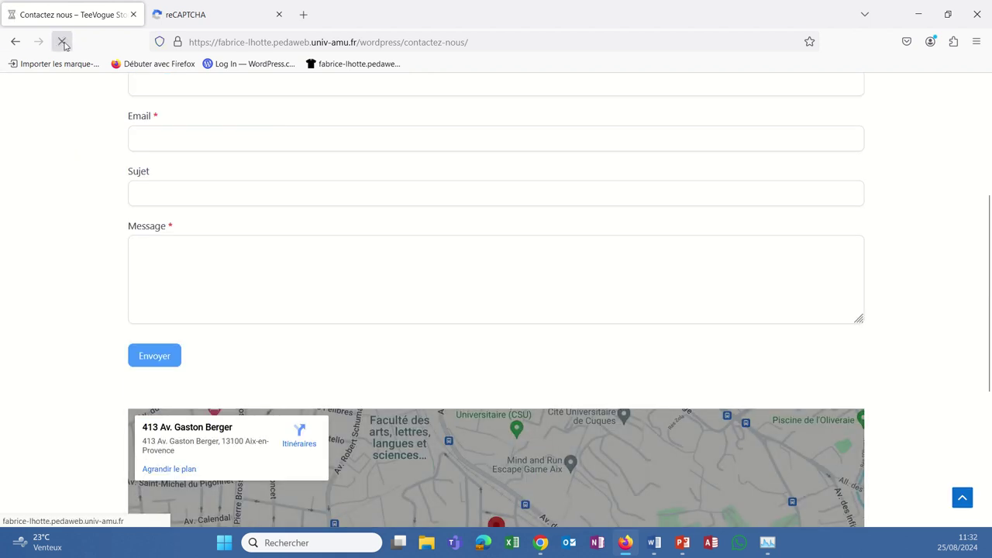
pyautogui.scroll(3, 323, 295)
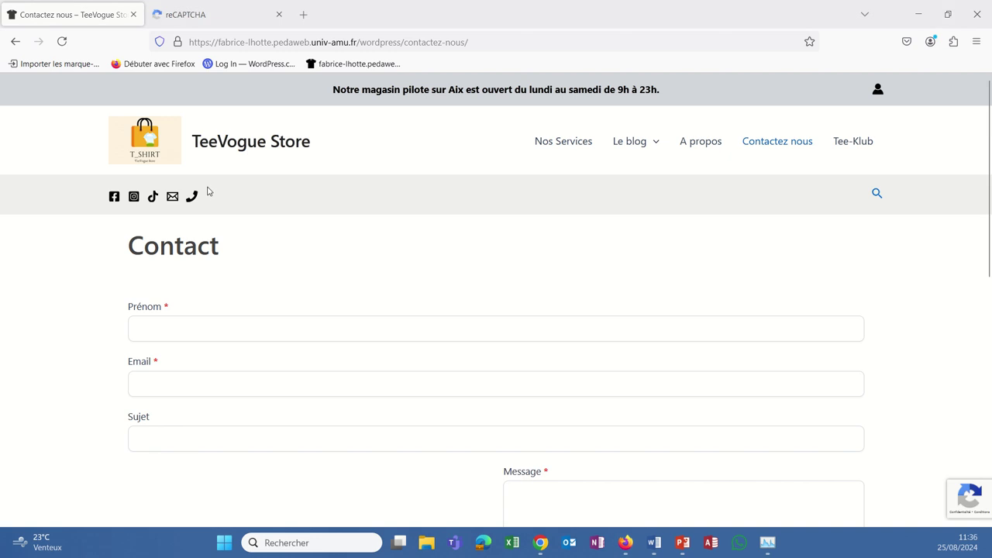
pyautogui.scroll(-3, 301, 225)
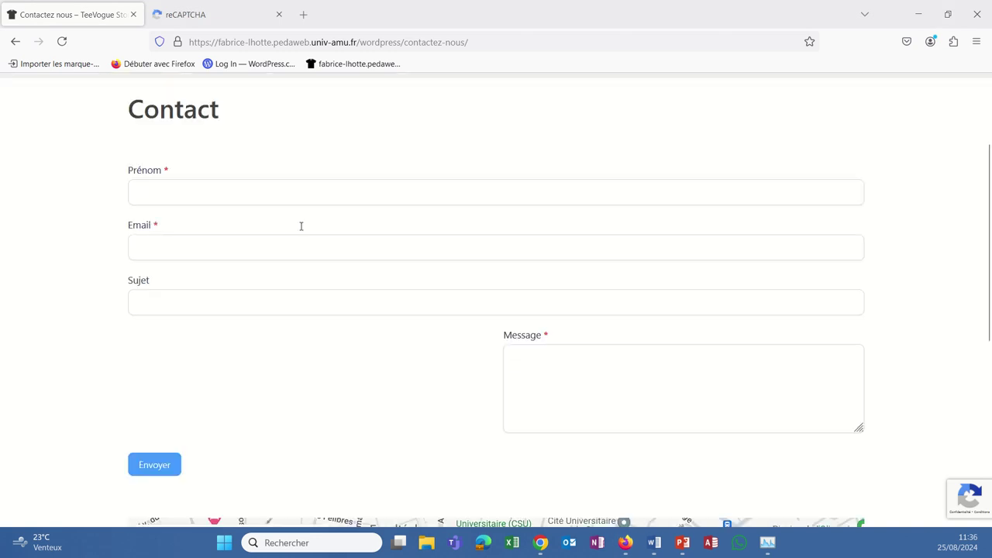
pyautogui.scroll(-2, 301, 225)
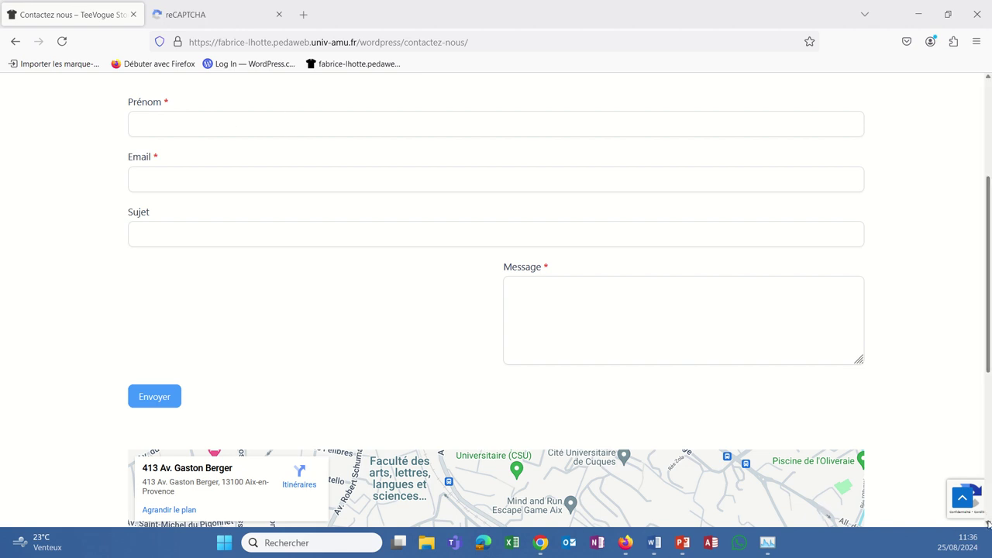
pyautogui.scroll(2, 884, 482)
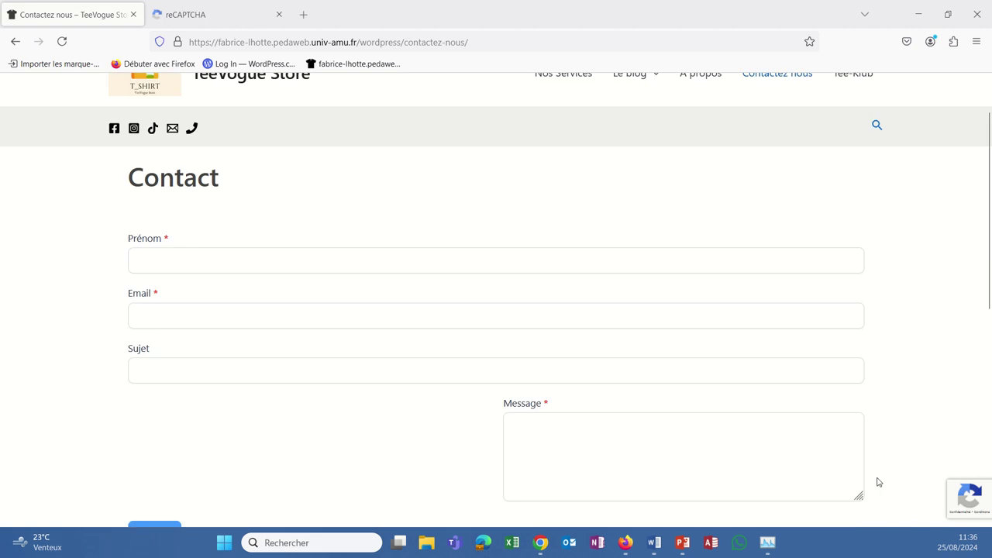
pyautogui.moveTo(969, 500)
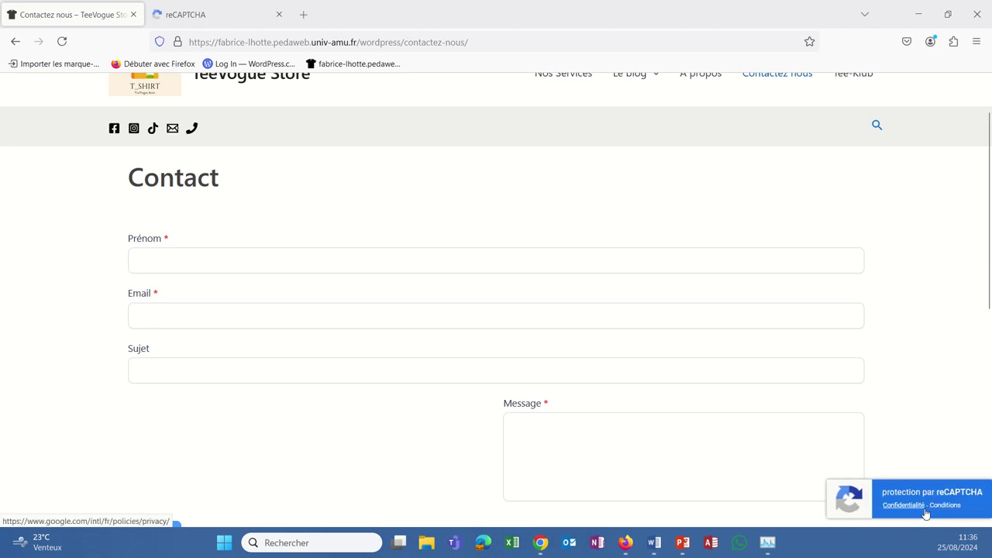